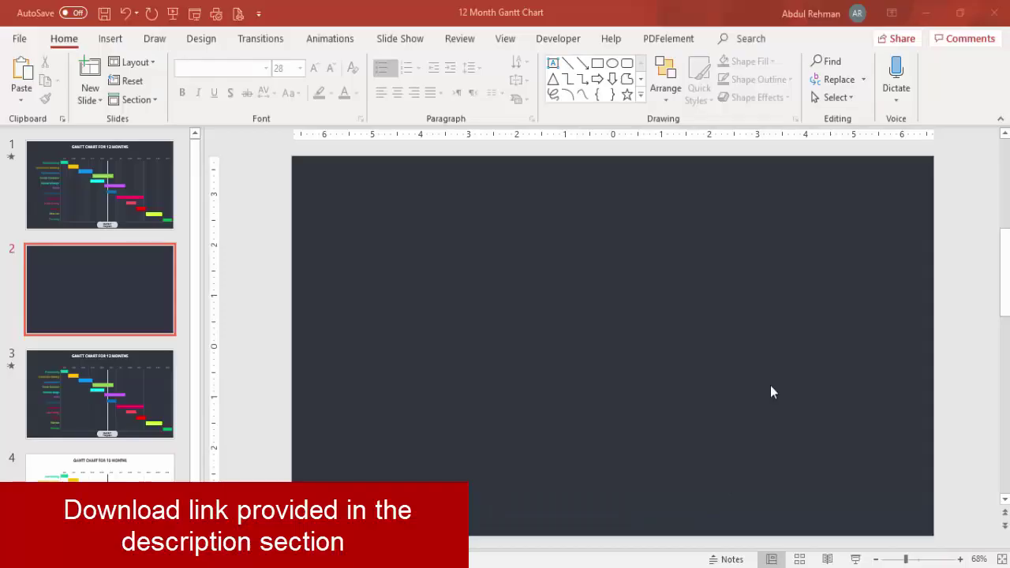
Insert a 13-column, 1-row table near the top of slide 2.
{"action": "left_click", "coordinate": [110, 37]}
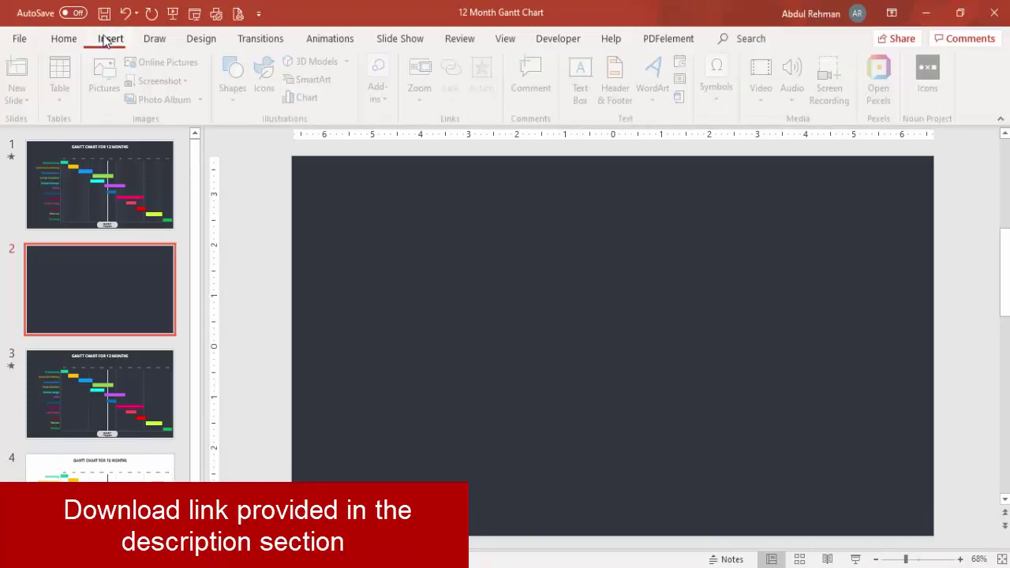
{"action": "left_click", "coordinate": [67, 79]}
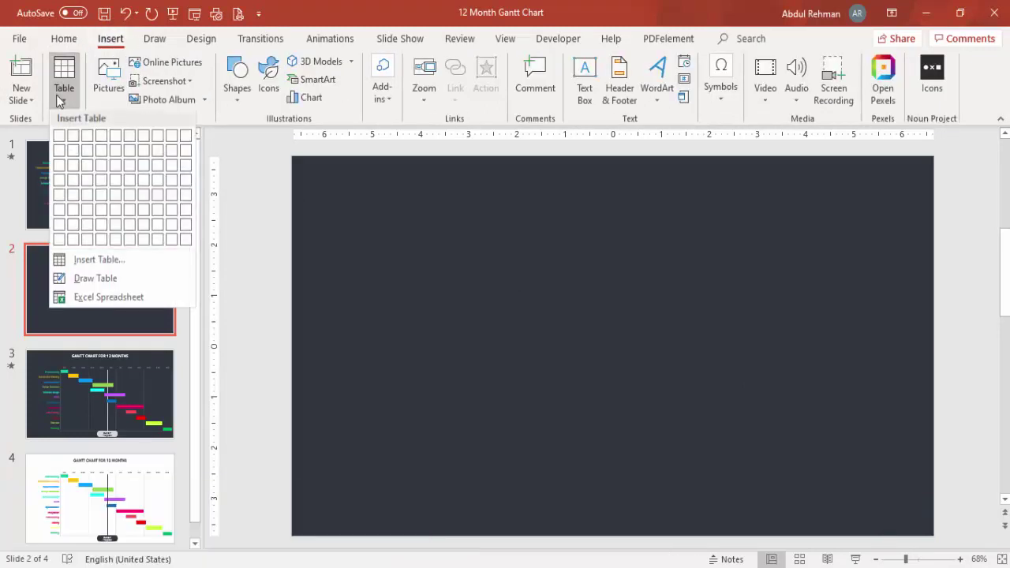
{"action": "left_click", "coordinate": [98, 260]}
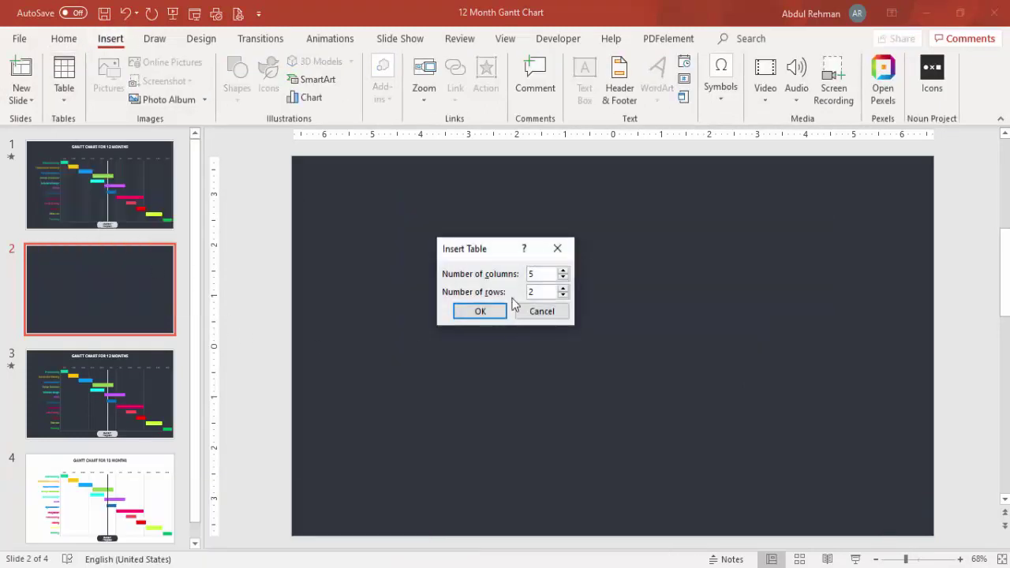
{"action": "double_click", "coordinate": [541, 273]}
{"action": "type", "text": "13"}
{"action": "double_click", "coordinate": [547, 294]}
{"action": "type", "text": "1"}
{"action": "left_click", "coordinate": [485, 312]}
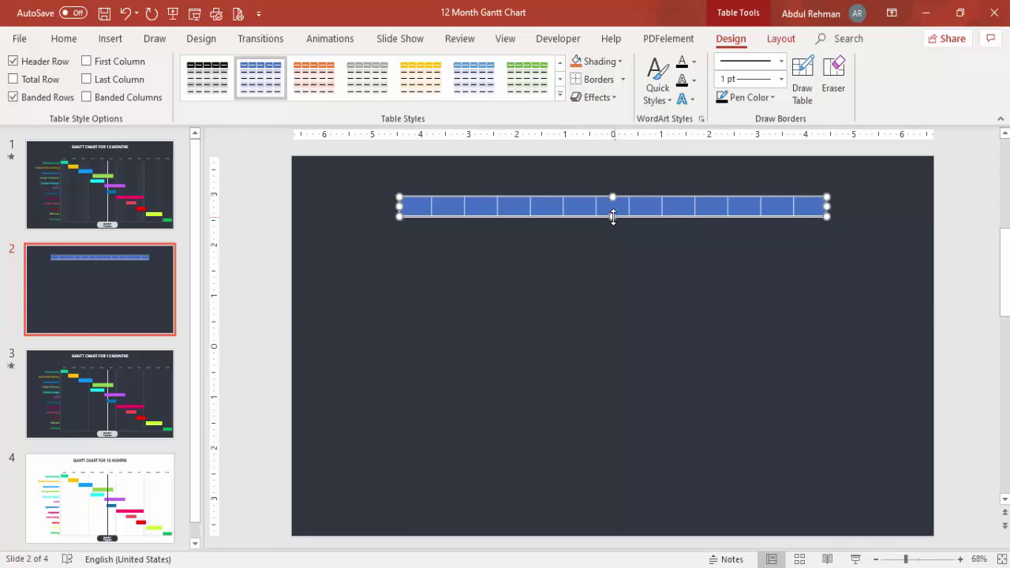
Stretch the table down the slide and begin widening the first column.
{"action": "left_click_drag", "start_coordinate": [613, 217], "coordinate": [608, 523]}
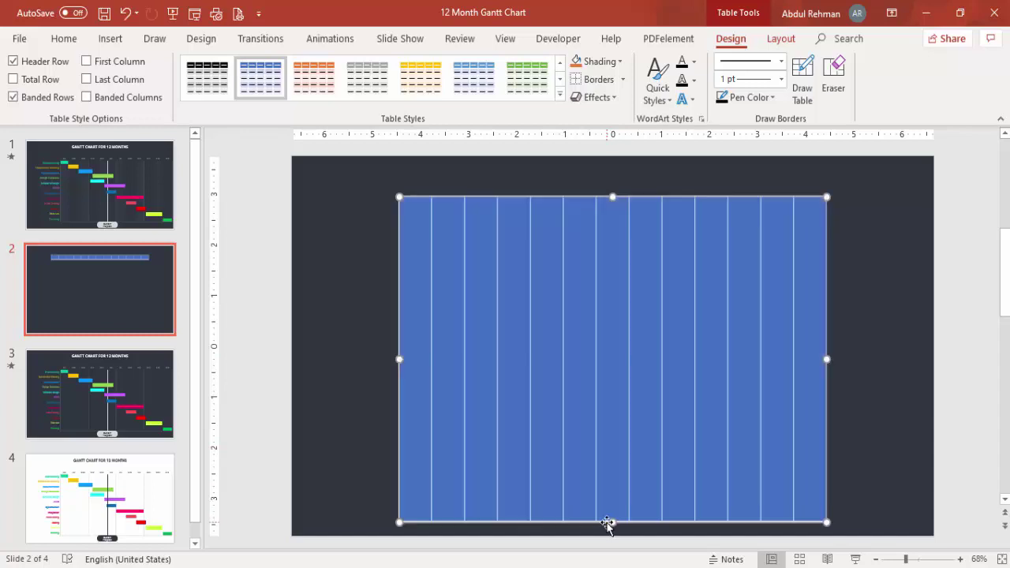
{"action": "left_click", "coordinate": [418, 212]}
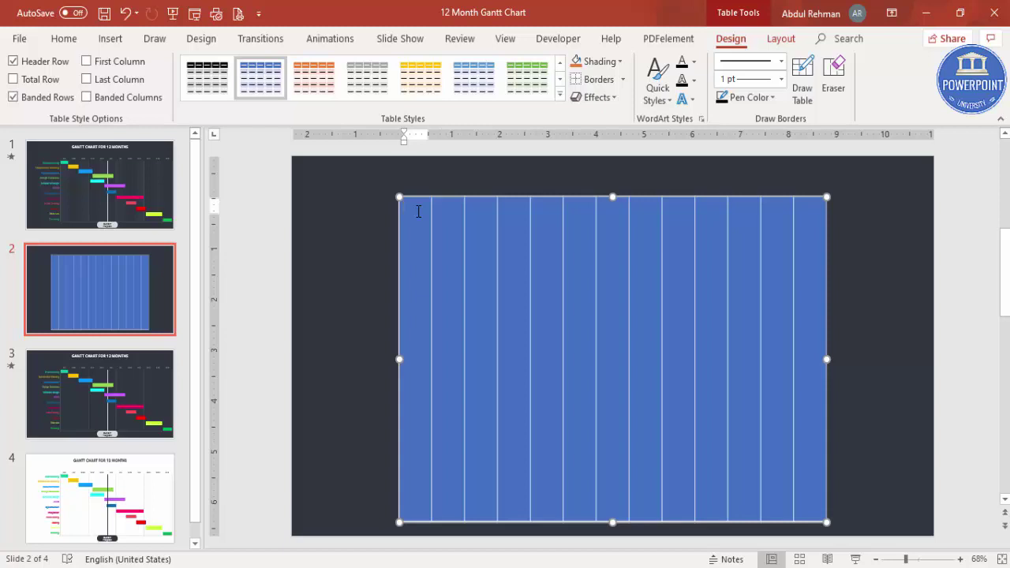
{"action": "left_click", "coordinate": [782, 40]}
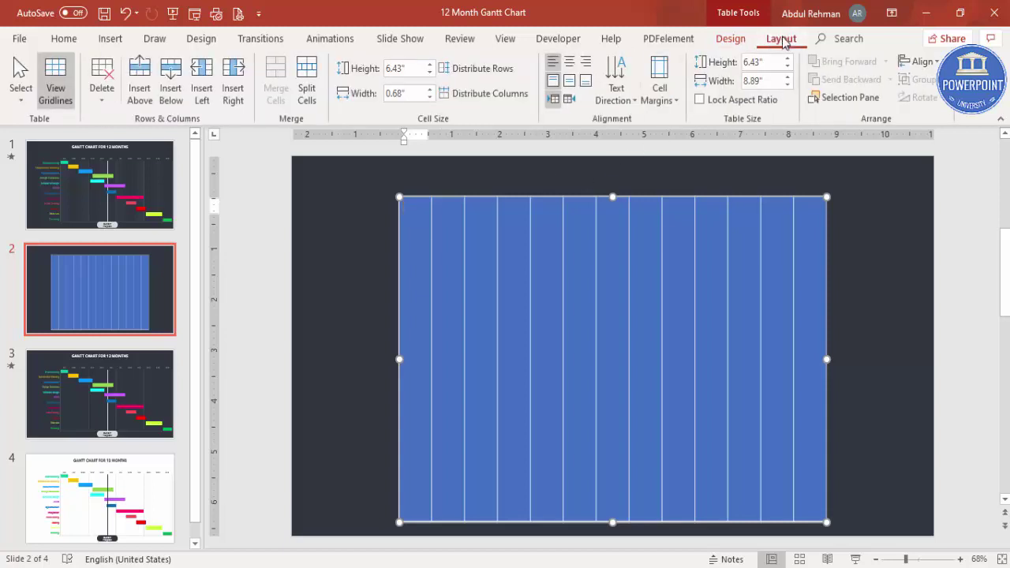
{"action": "left_click", "coordinate": [430, 90]}
{"action": "left_click", "coordinate": [430, 90]}
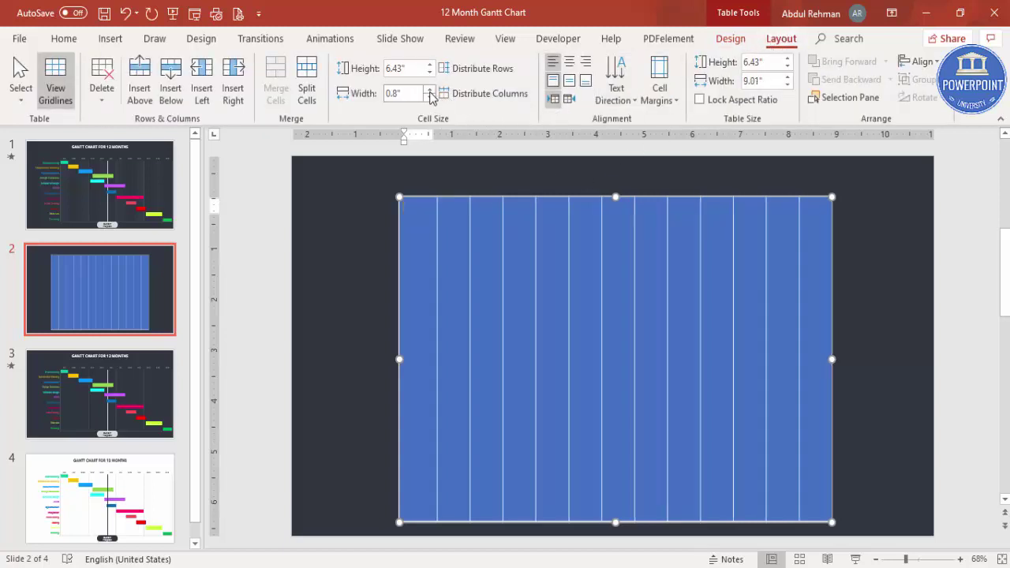
{"action": "left_click", "coordinate": [430, 90]}
{"action": "left_click", "coordinate": [430, 90]}
{"action": "left_click", "coordinate": [430, 90]}
{"action": "left_click", "coordinate": [430, 90]}
{"action": "left_click", "coordinate": [430, 90]}
{"action": "left_click", "coordinate": [430, 90]}
{"action": "left_click", "coordinate": [430, 90]}
{"action": "left_click", "coordinate": [430, 89]}
{"action": "left_click", "coordinate": [430, 90]}
{"action": "left_click", "coordinate": [430, 90]}
{"action": "left_click", "coordinate": [430, 90]}
{"action": "left_click", "coordinate": [430, 90]}
{"action": "left_click", "coordinate": [430, 90]}
{"action": "left_click", "coordinate": [430, 90]}
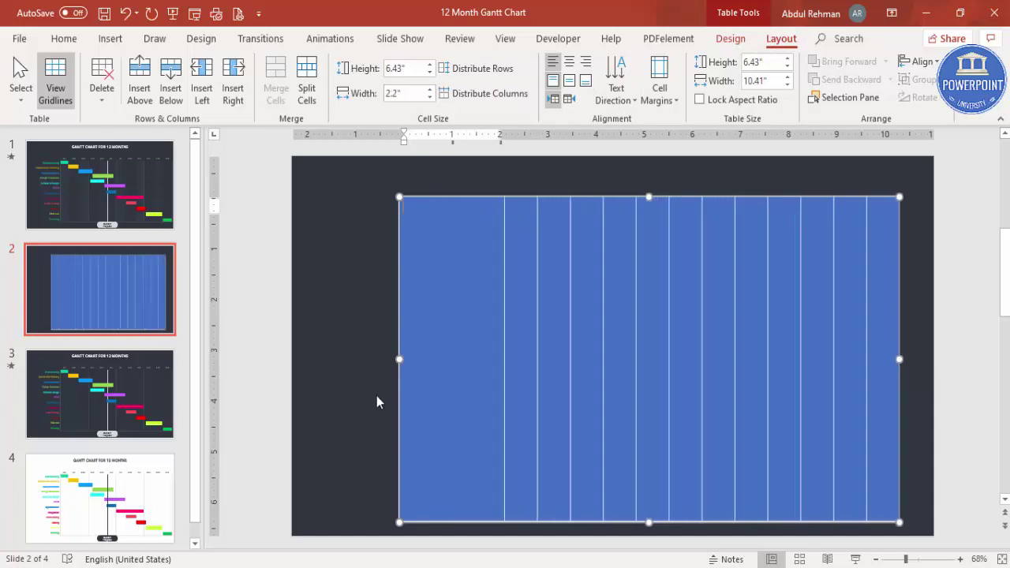
Extend the table toward the left edge and widen the first column to 3.1 inches.
{"action": "left_click_drag", "start_coordinate": [399, 359], "coordinate": [322, 356]}
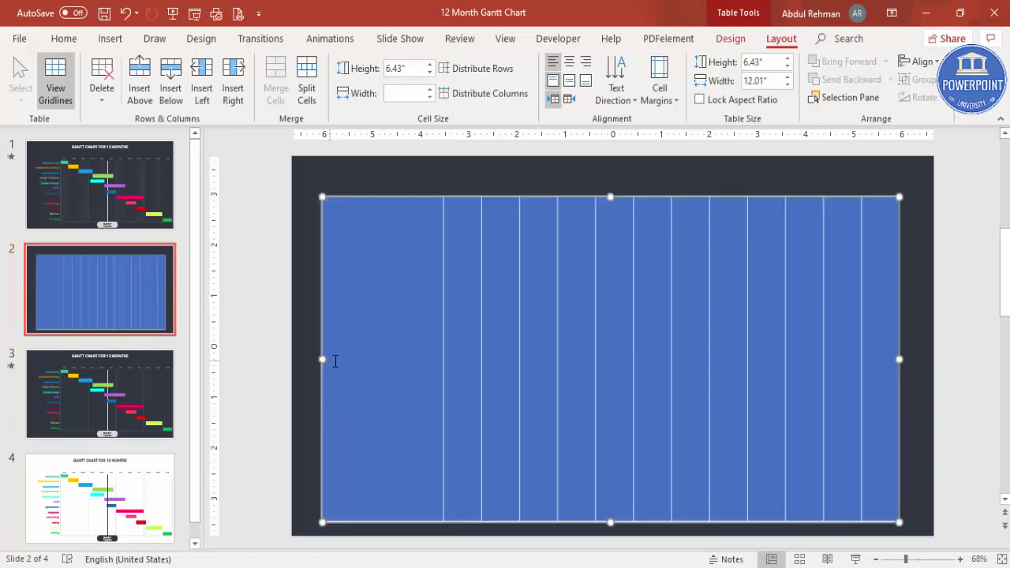
{"action": "left_click", "coordinate": [355, 327]}
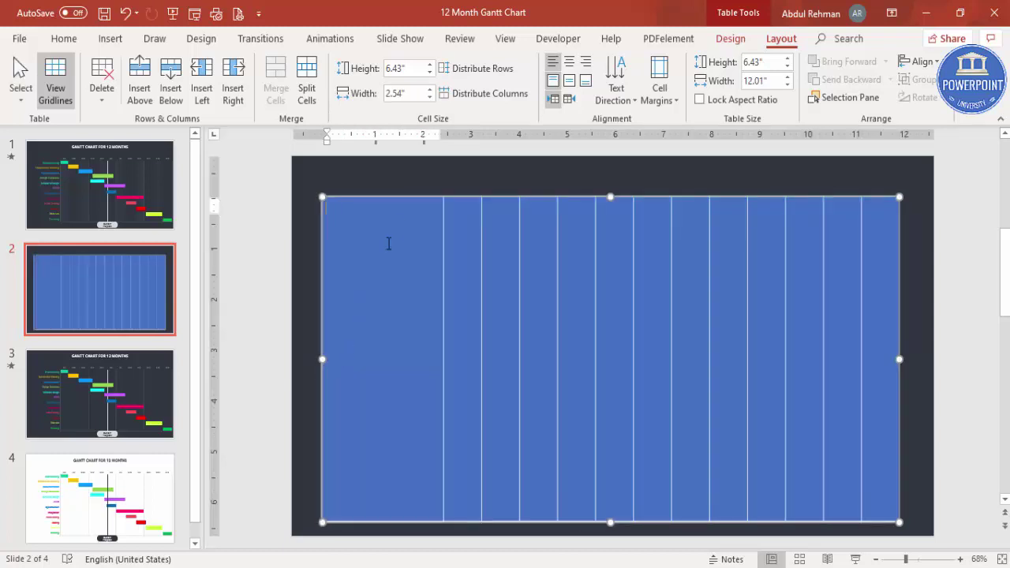
{"action": "left_click", "coordinate": [430, 89]}
{"action": "left_click", "coordinate": [430, 89]}
{"action": "left_click", "coordinate": [430, 89]}
{"action": "left_click", "coordinate": [430, 90]}
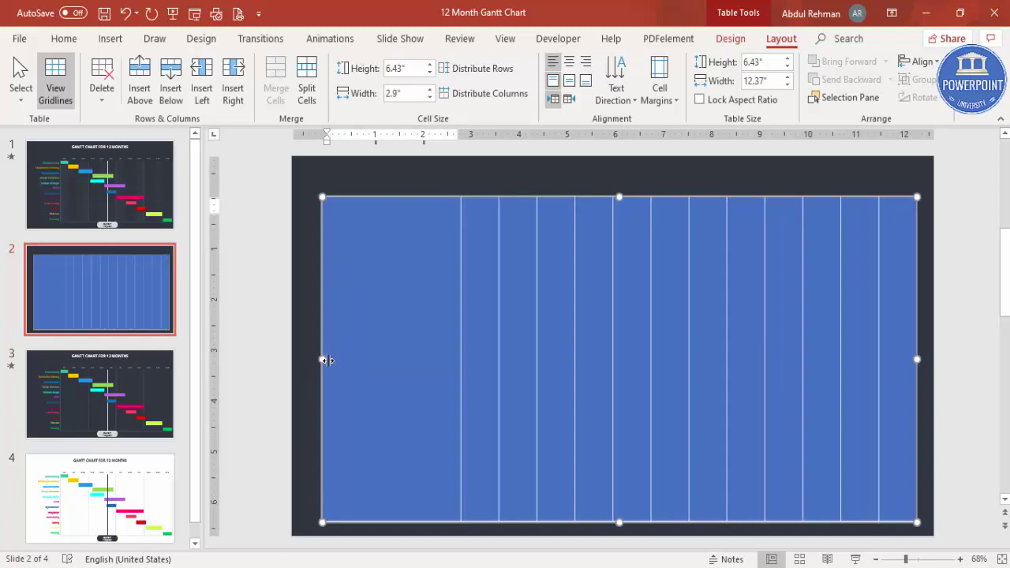
{"action": "left_click", "coordinate": [431, 90]}
{"action": "left_click", "coordinate": [431, 90]}
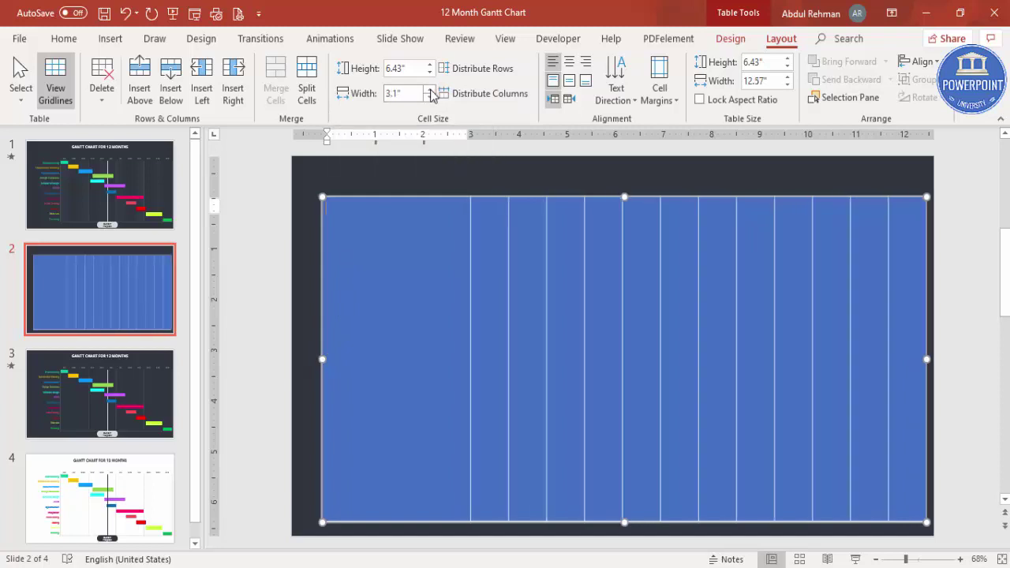
Shift the table left and down and trim it to about 5.79 inches tall.
{"action": "left_click_drag", "start_coordinate": [388, 198], "coordinate": [376, 197]}
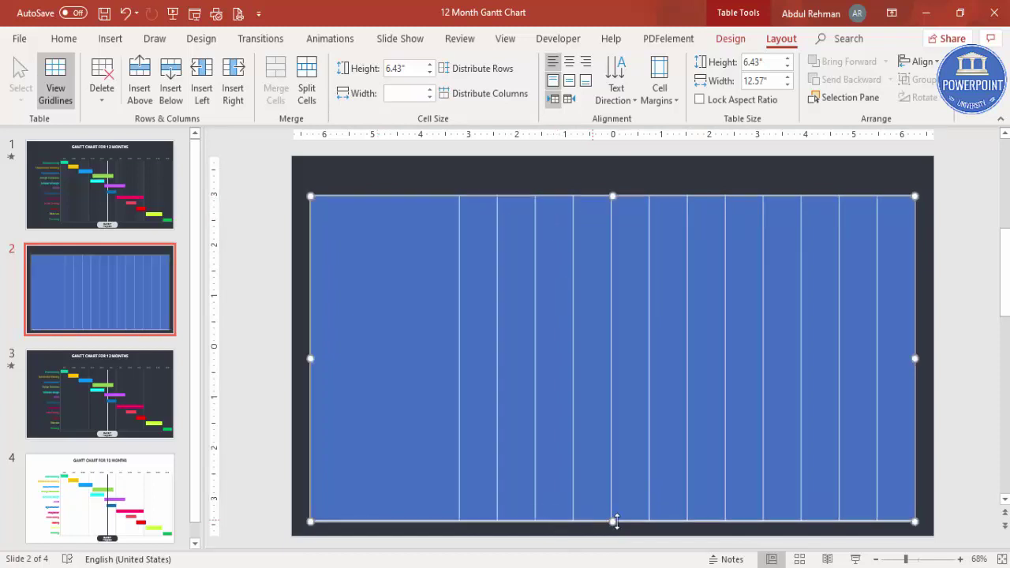
{"action": "left_click_drag", "start_coordinate": [613, 521], "coordinate": [612, 492]}
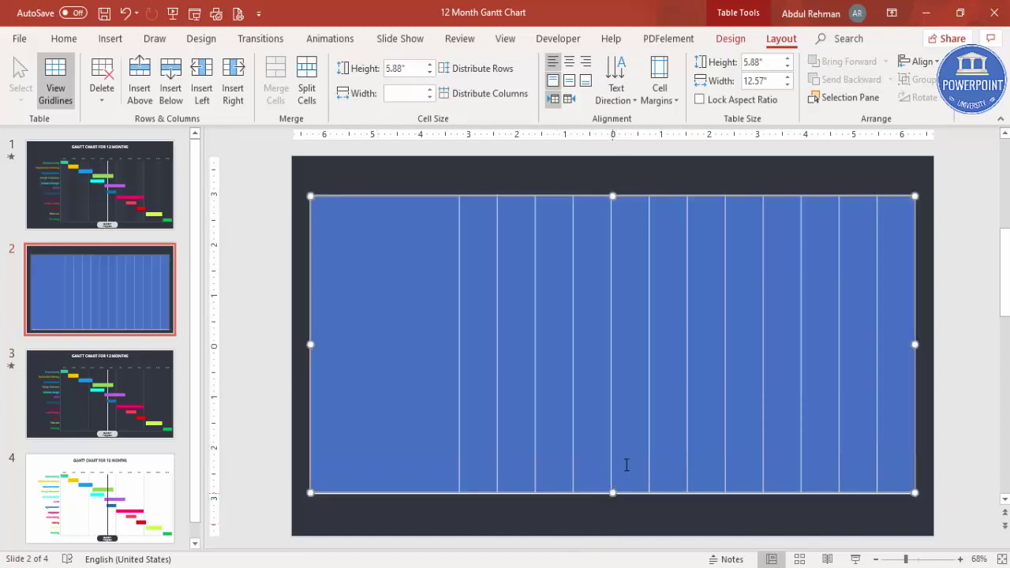
{"action": "left_click_drag", "start_coordinate": [643, 200], "coordinate": [613, 214]}
{"action": "left_click_drag", "start_coordinate": [611, 507], "coordinate": [611, 506]}
{"action": "mouse_move", "coordinate": [416, 301]}
{"action": "left_mouse_down"}
{"action": "mouse_move", "coordinate": [671, 398]}
{"action": "mouse_move", "coordinate": [892, 429]}
{"action": "left_mouse_up"}
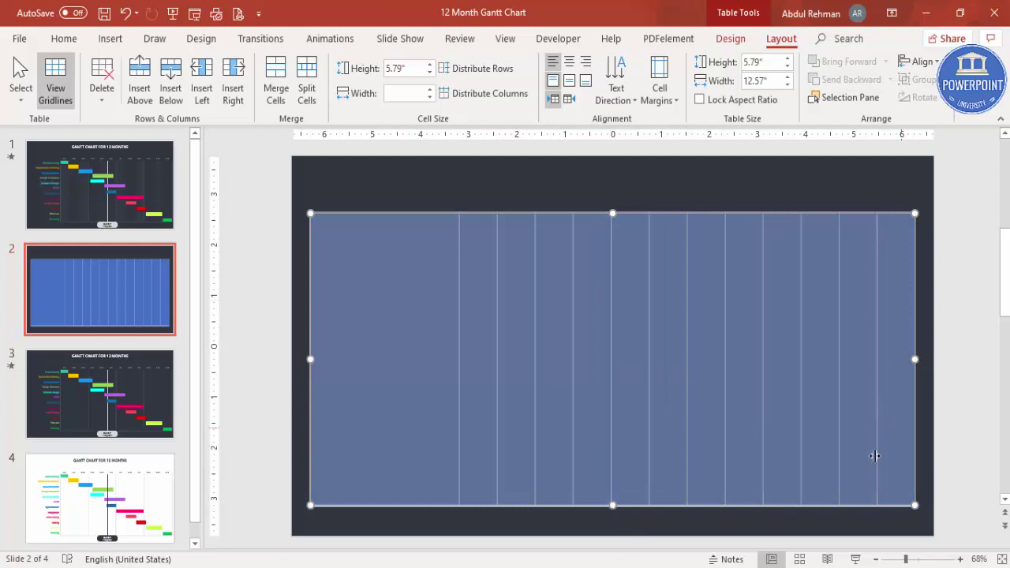
Apply ¼ pt light-grey lines to all of the table's borders.
{"action": "left_click", "coordinate": [731, 39]}
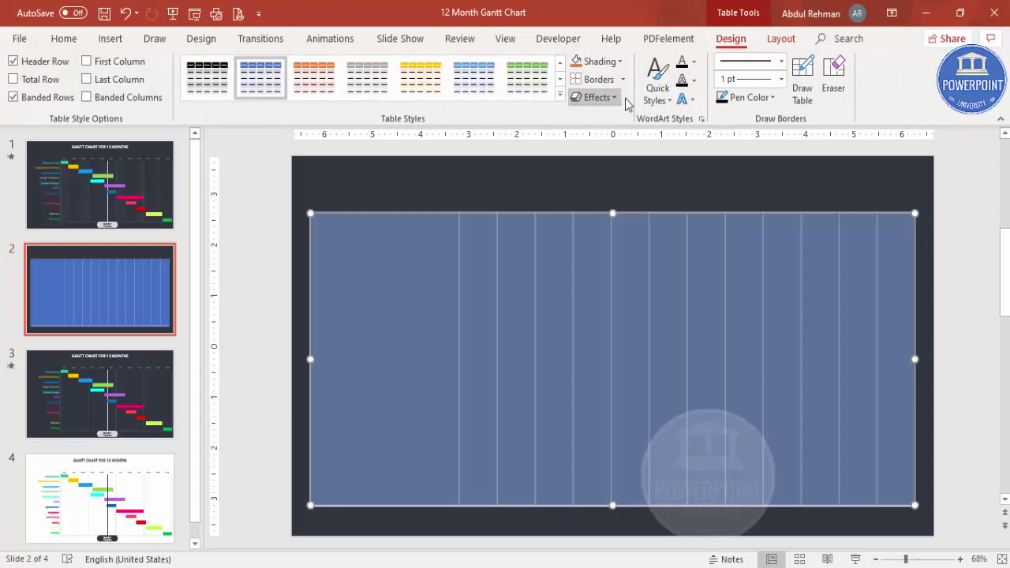
{"action": "left_click", "coordinate": [782, 80]}
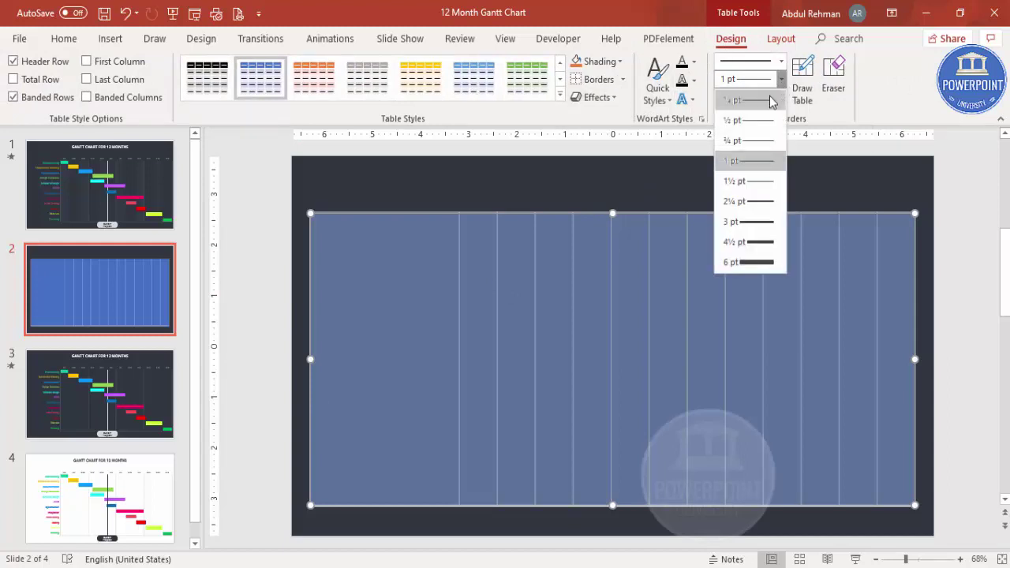
{"action": "left_click", "coordinate": [765, 101]}
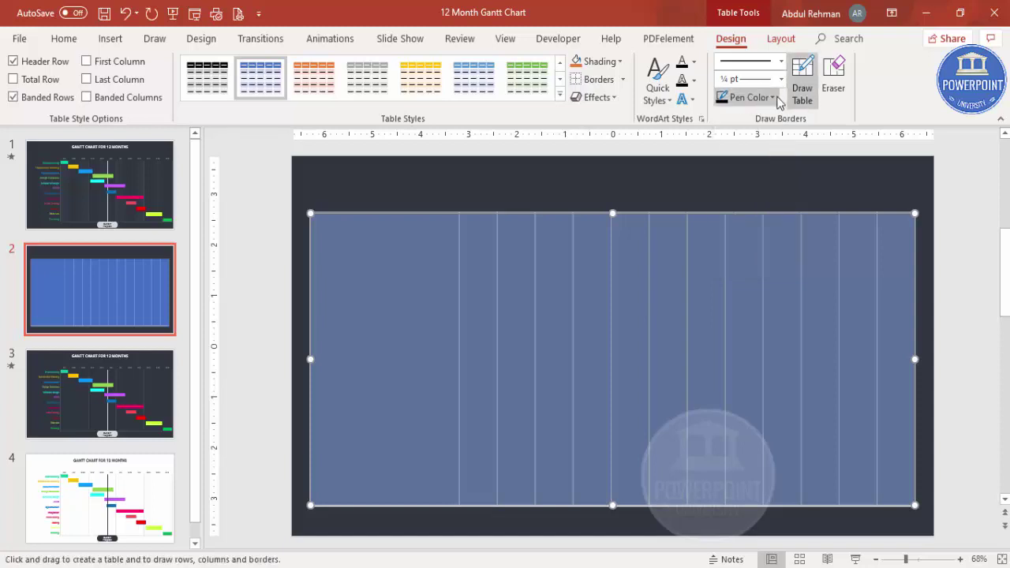
{"action": "left_click", "coordinate": [772, 97]}
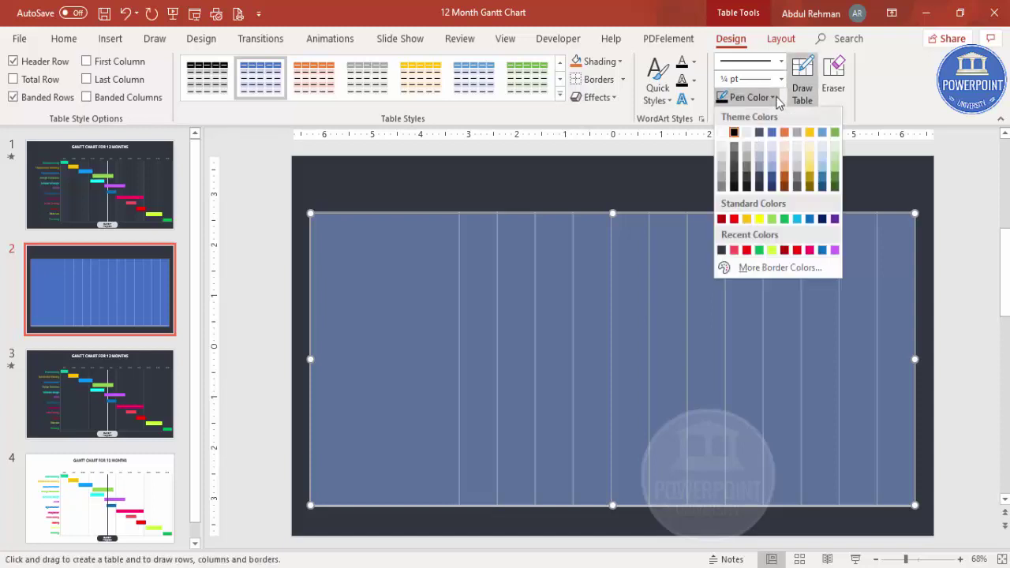
{"action": "left_click", "coordinate": [723, 169]}
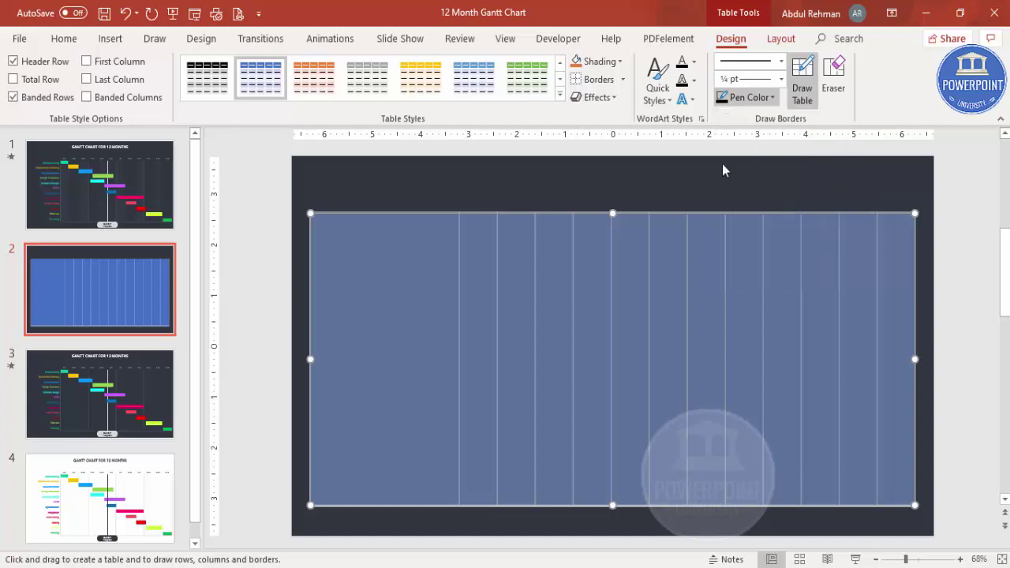
{"action": "left_click", "coordinate": [623, 80]}
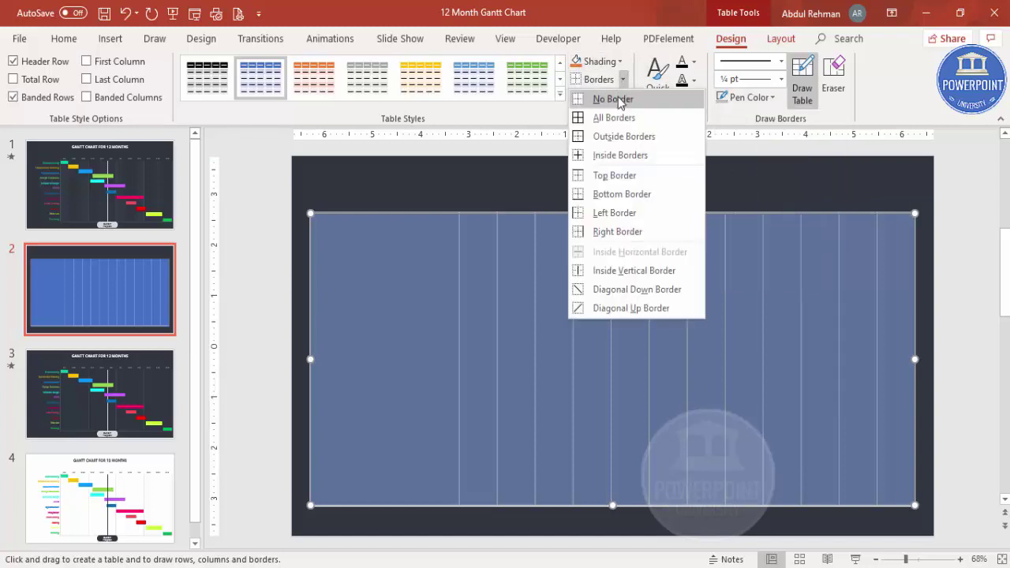
{"action": "left_click", "coordinate": [613, 117]}
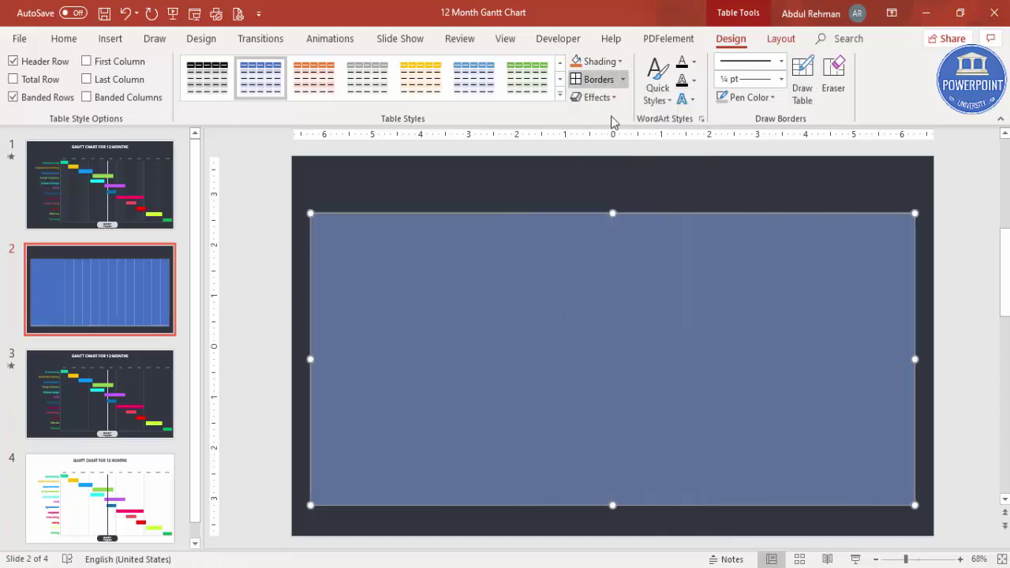
{"action": "left_click", "coordinate": [555, 166]}
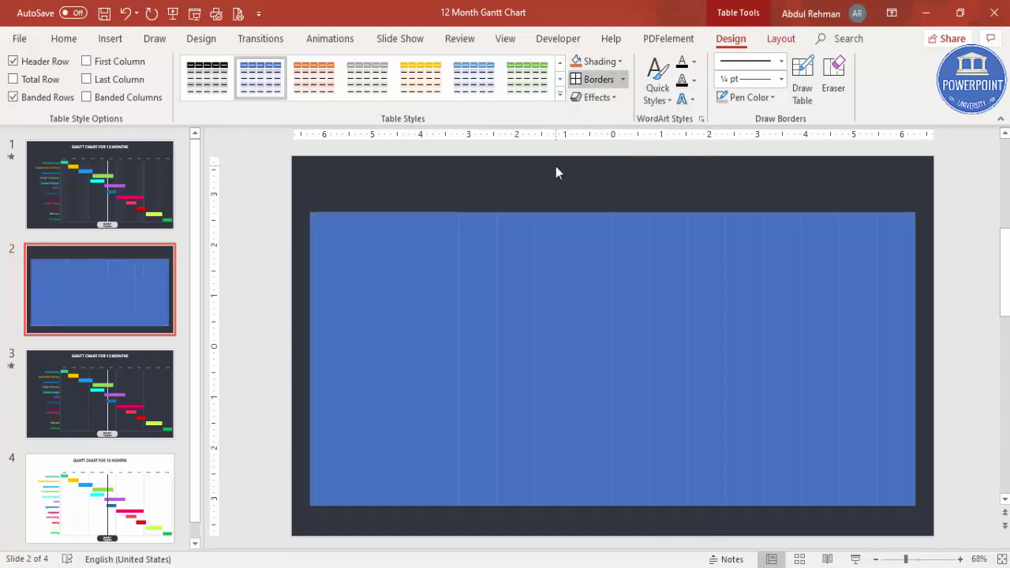
Set the table cells' shading to No Fill.
{"action": "left_click", "coordinate": [388, 251]}
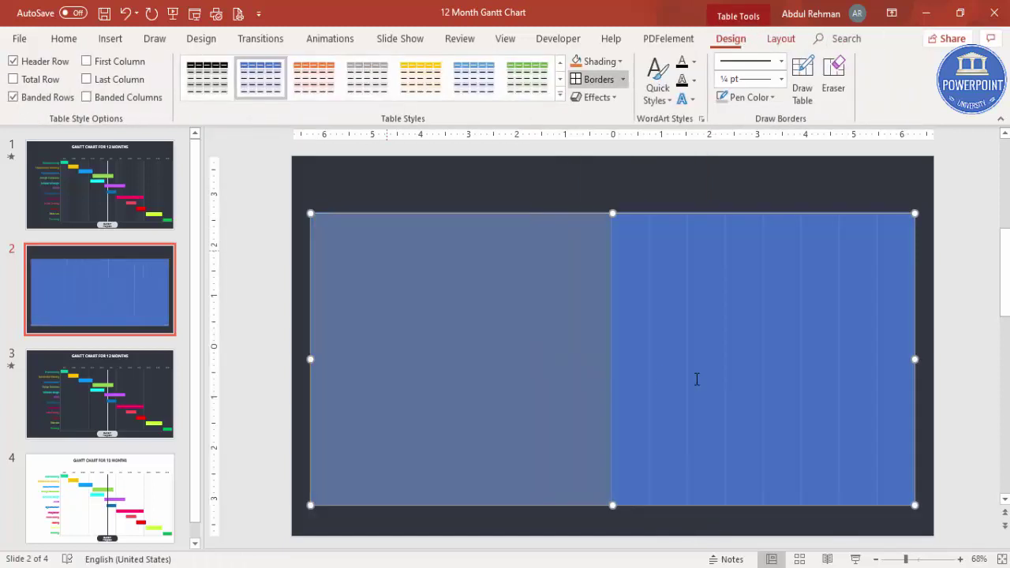
{"action": "left_click", "coordinate": [620, 62]}
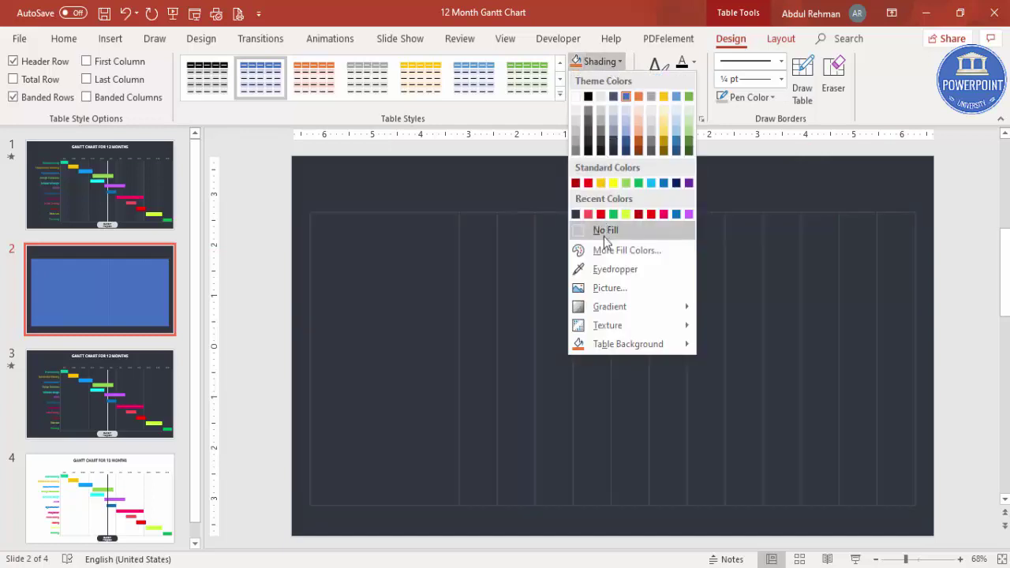
{"action": "left_click", "coordinate": [605, 232]}
{"action": "left_click", "coordinate": [473, 173]}
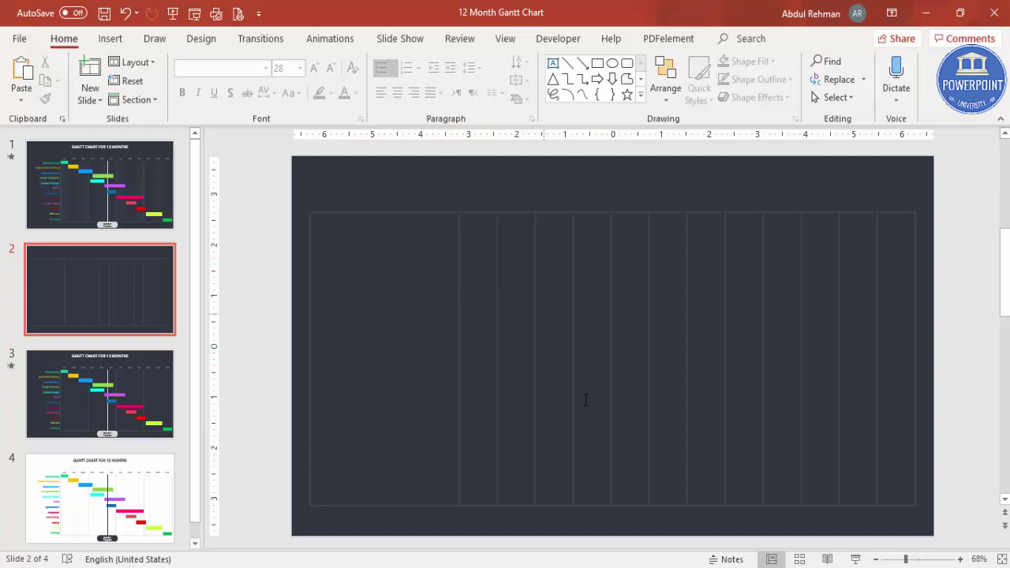
{"action": "left_click", "coordinate": [406, 278]}
{"action": "left_click", "coordinate": [764, 192]}
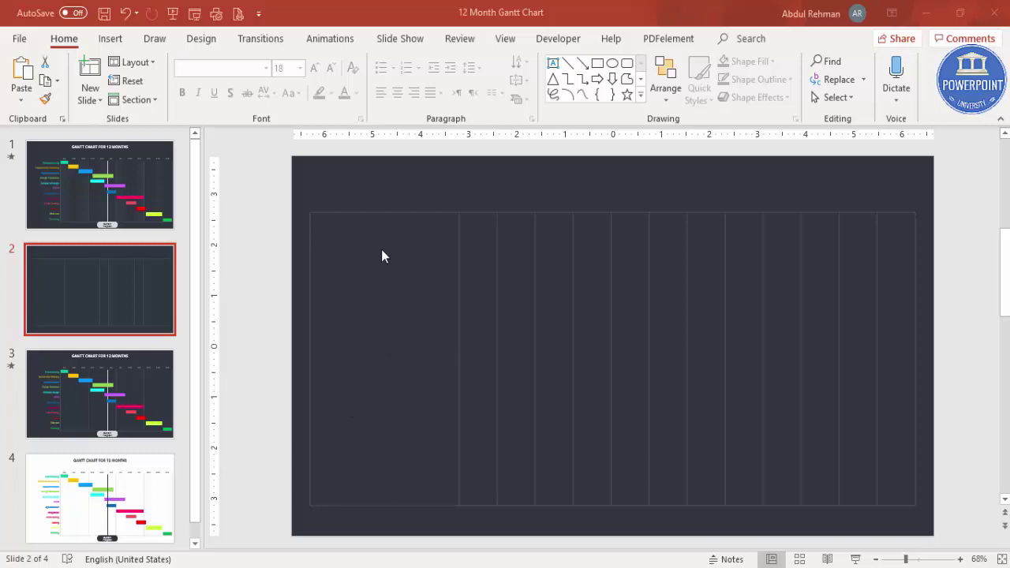
Split the first column's cell into 1 column and 12 rows.
{"action": "left_click", "coordinate": [430, 355]}
{"action": "left_click", "coordinate": [731, 39]}
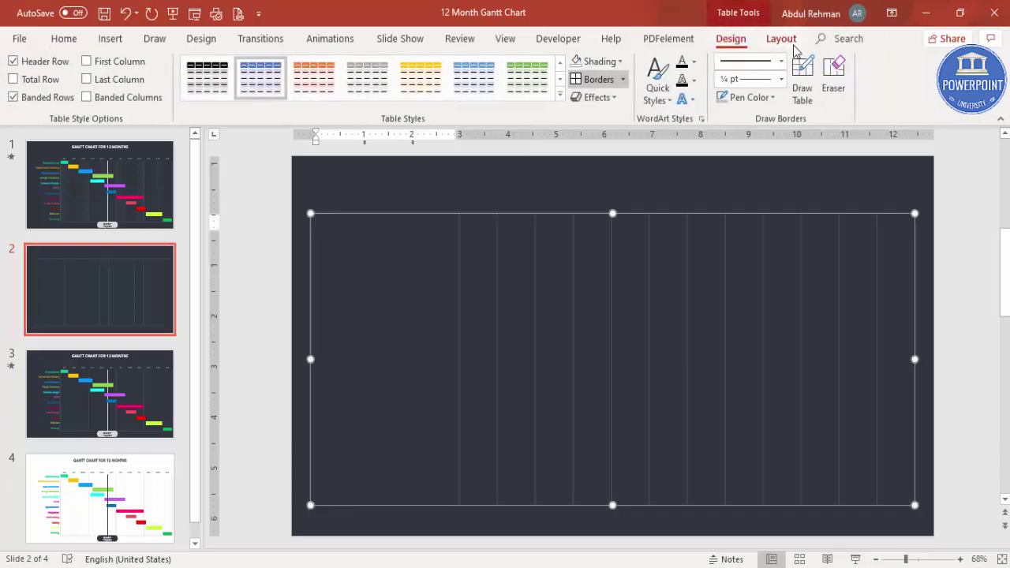
{"action": "left_click", "coordinate": [781, 39]}
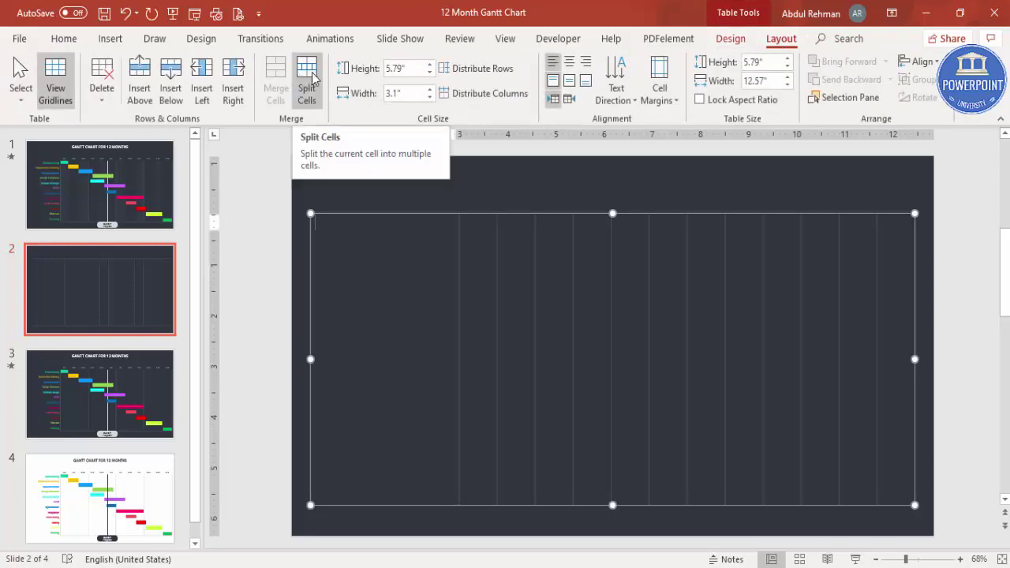
{"action": "left_click", "coordinate": [310, 76]}
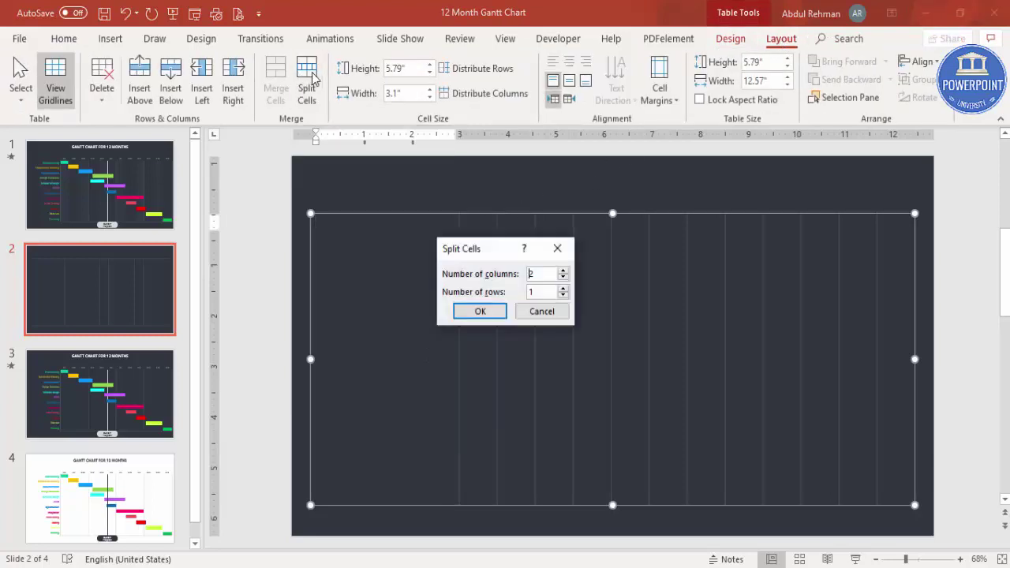
{"action": "double_click", "coordinate": [543, 277]}
{"action": "type", "text": "1"}
{"action": "double_click", "coordinate": [543, 293]}
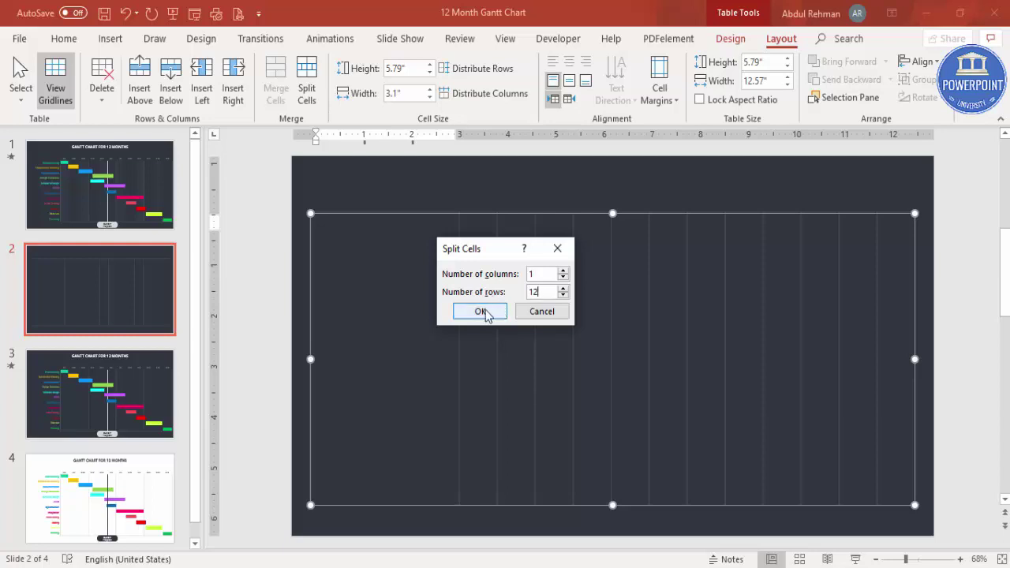
{"action": "left_click", "coordinate": [486, 313]}
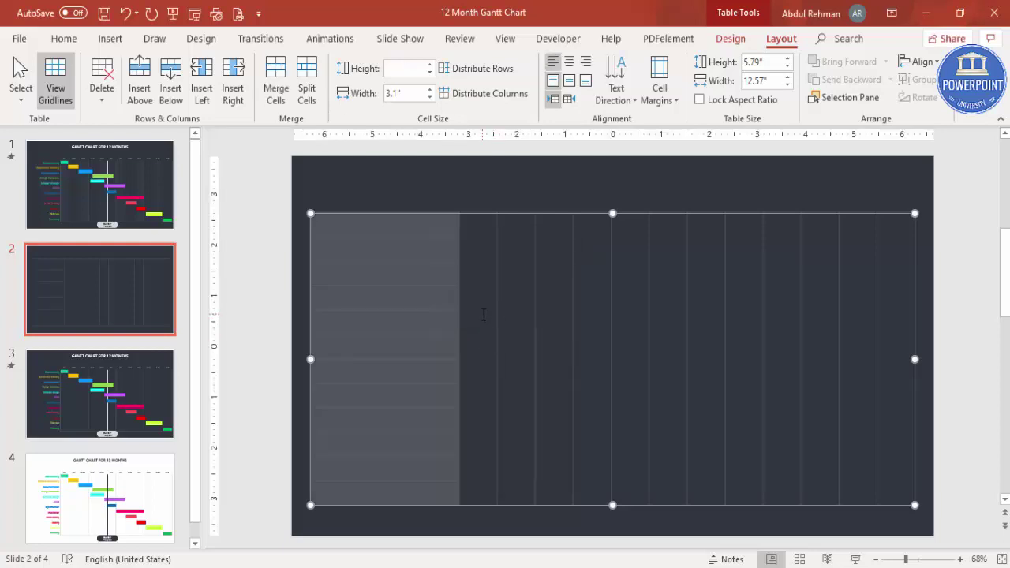
Review the new first-column rows and select the whole first column.
{"action": "key", "text": "Down"}
{"action": "key", "text": "Down"}
{"action": "key", "text": "Down"}
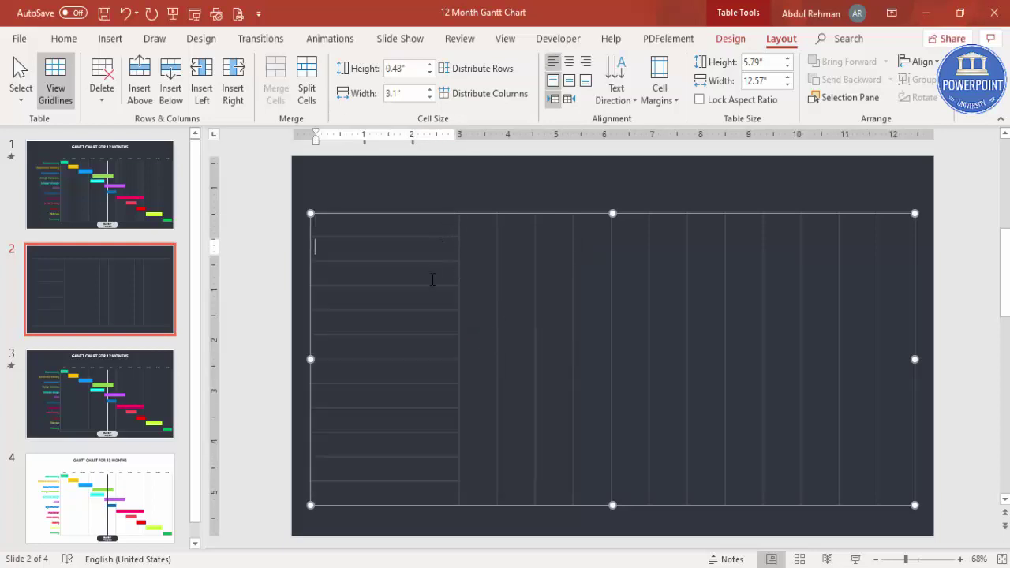
{"action": "key", "text": "Down"}
{"action": "key", "text": "Down"}
{"action": "key", "text": "Down"}
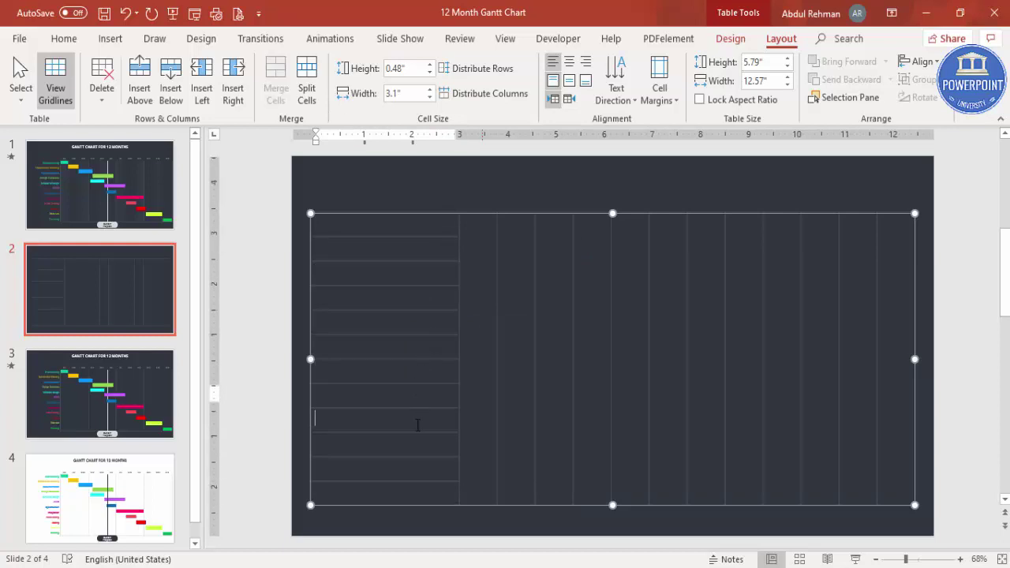
{"action": "left_click", "coordinate": [466, 225]}
{"action": "left_click", "coordinate": [505, 228]}
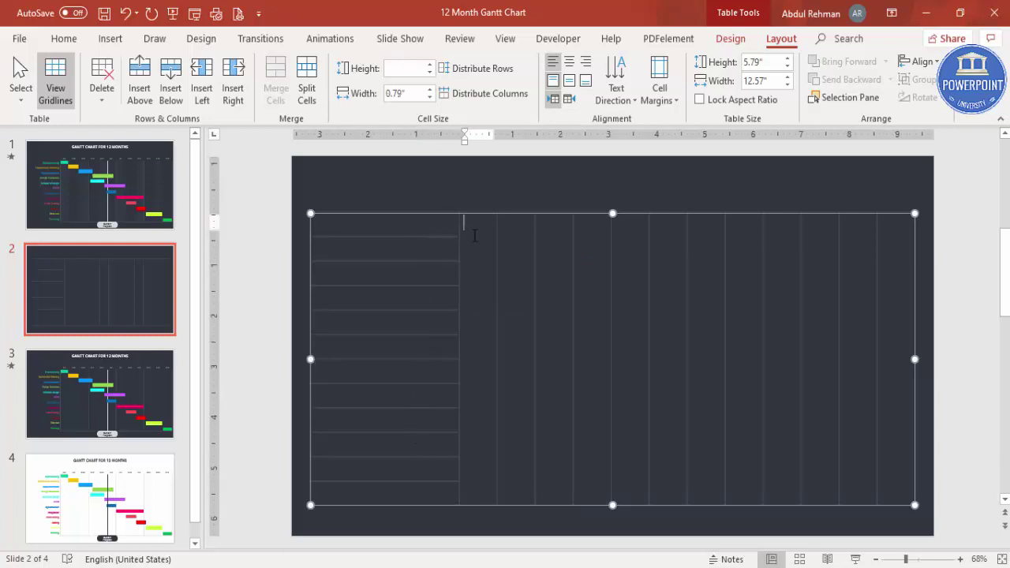
{"action": "left_click", "coordinate": [540, 260]}
{"action": "left_click", "coordinate": [554, 210]}
{"action": "left_click", "coordinate": [430, 229]}
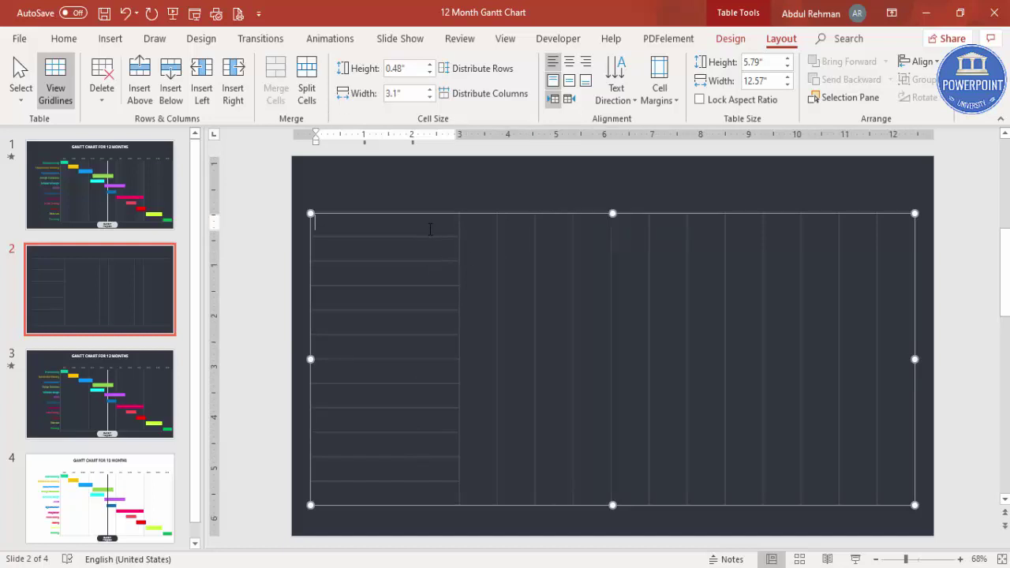
{"action": "left_click_drag", "start_coordinate": [431, 241], "coordinate": [430, 492]}
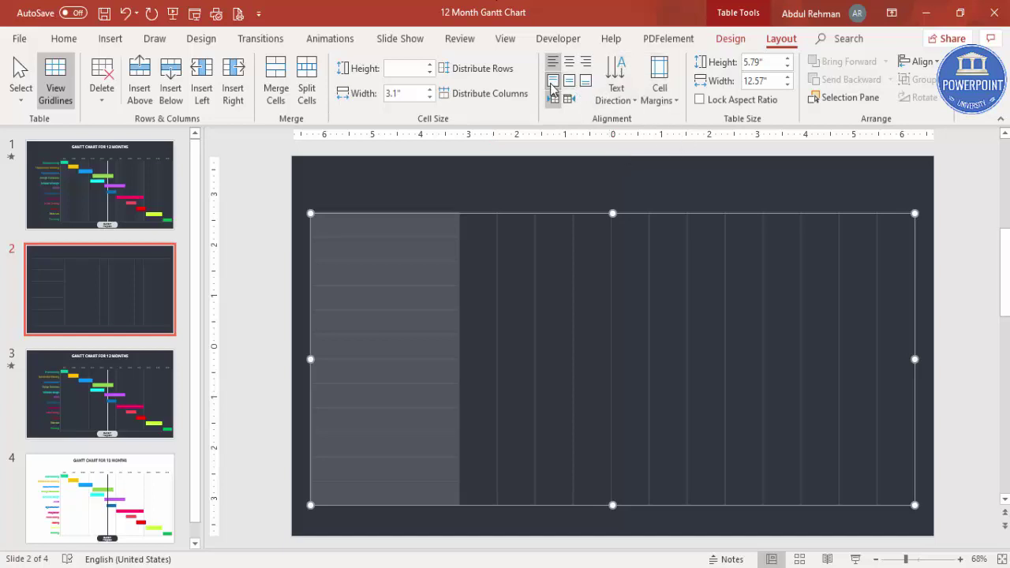
Set the first column's text to Align Right and Center Vertically.
{"action": "left_click", "coordinate": [65, 38]}
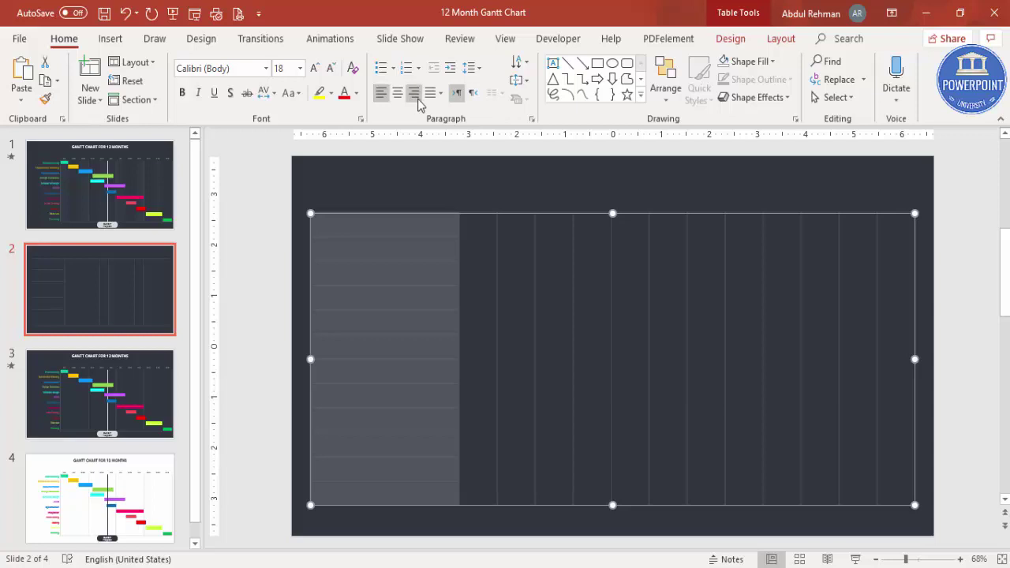
{"action": "left_click", "coordinate": [727, 41]}
{"action": "left_click", "coordinate": [778, 41]}
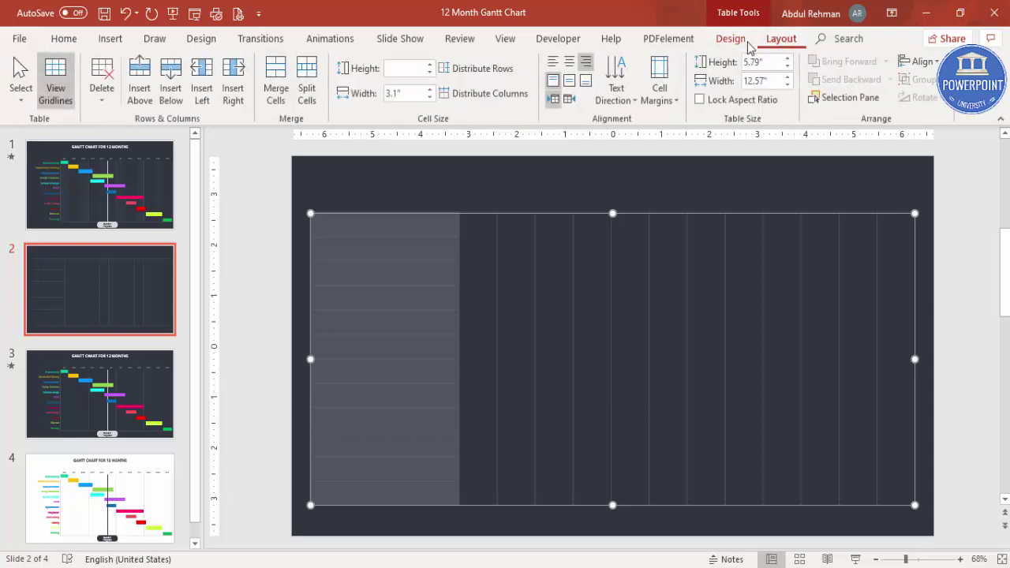
{"action": "left_click", "coordinate": [586, 63]}
{"action": "left_click", "coordinate": [570, 83]}
{"action": "left_click", "coordinate": [401, 230]}
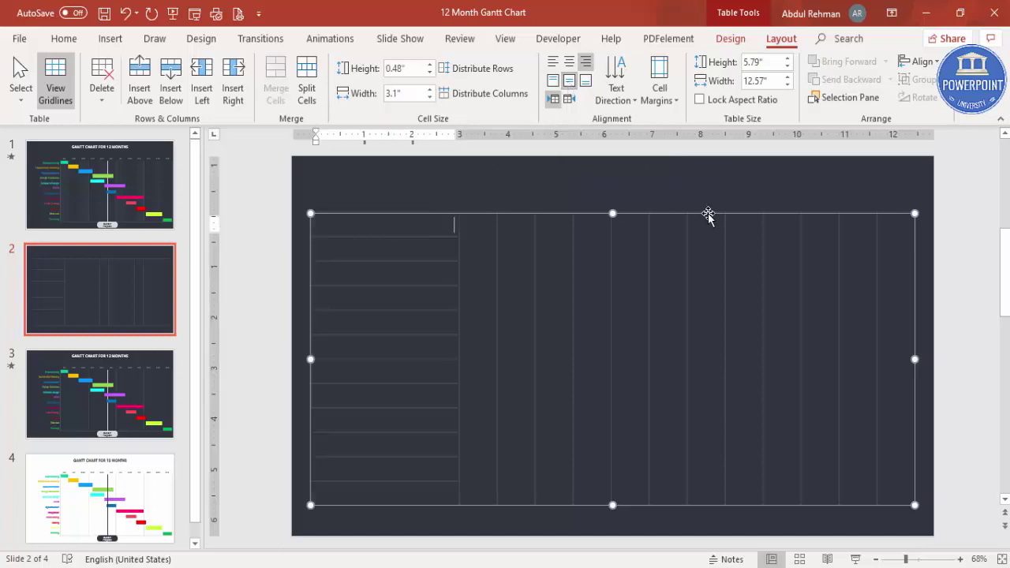
Type 'Description 1' and 'Description 2' in the first two rows.
{"action": "type", "text": "Description 1"}
{"action": "left_click", "coordinate": [397, 254]}
{"action": "type", "text": "Descr"}
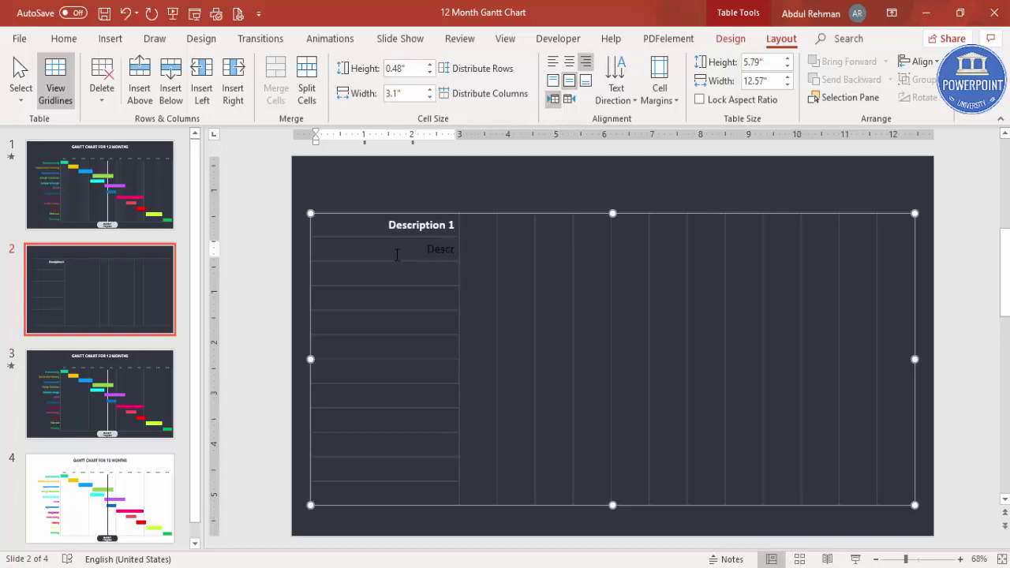
{"action": "type", "text": "iption 2"}
Make the first column's text white and turn off Header Row and Banded Rows.
{"action": "left_click_drag", "start_coordinate": [406, 354], "coordinate": [415, 497]}
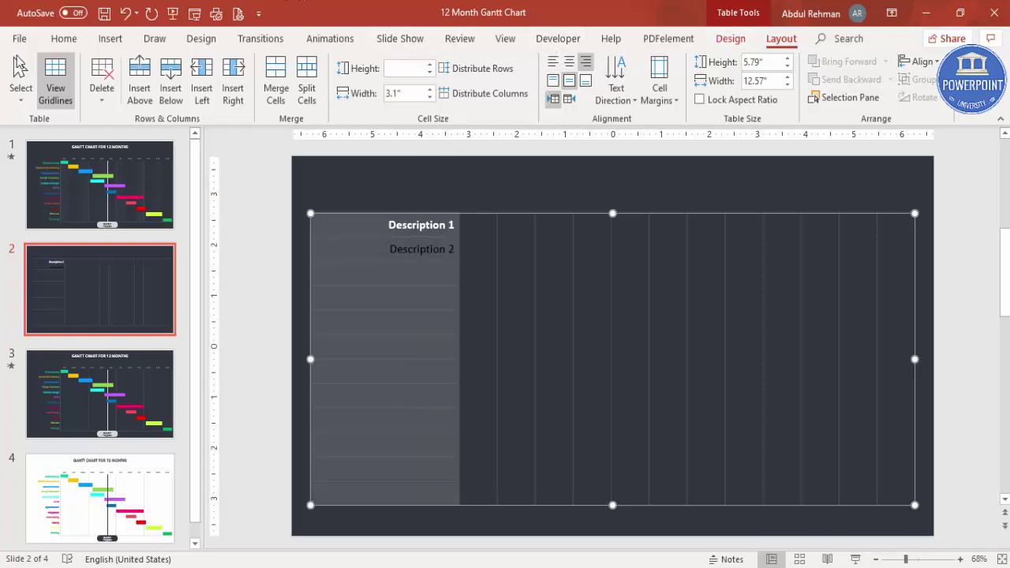
{"action": "left_click", "coordinate": [62, 39]}
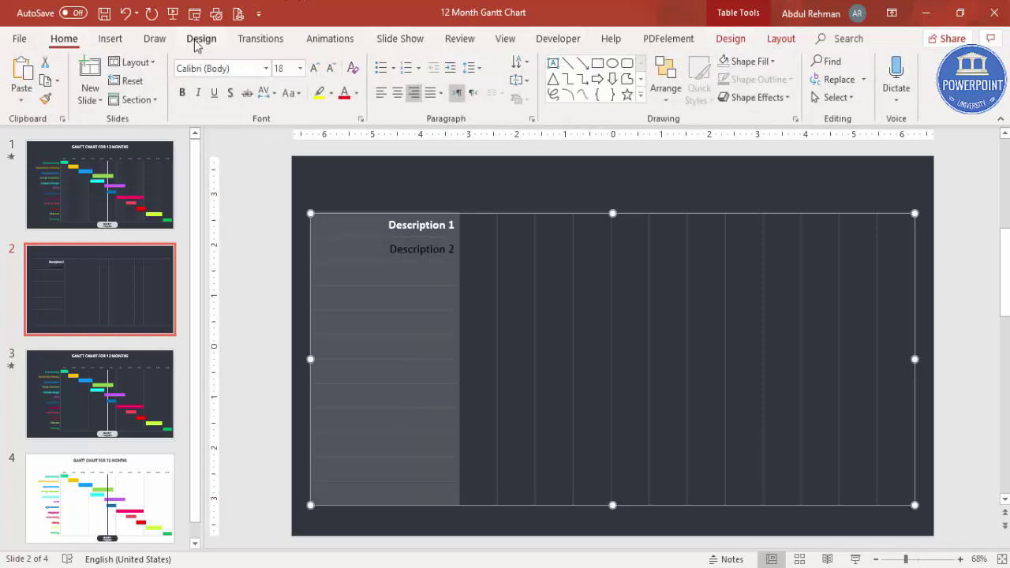
{"action": "left_click", "coordinate": [356, 94]}
{"action": "left_click", "coordinate": [344, 129]}
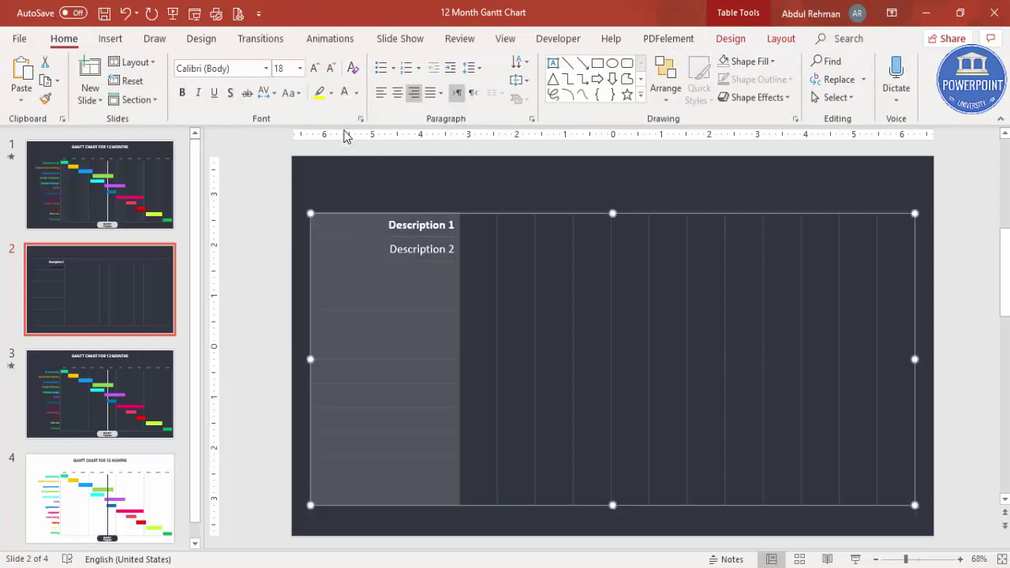
{"action": "left_click", "coordinate": [712, 40]}
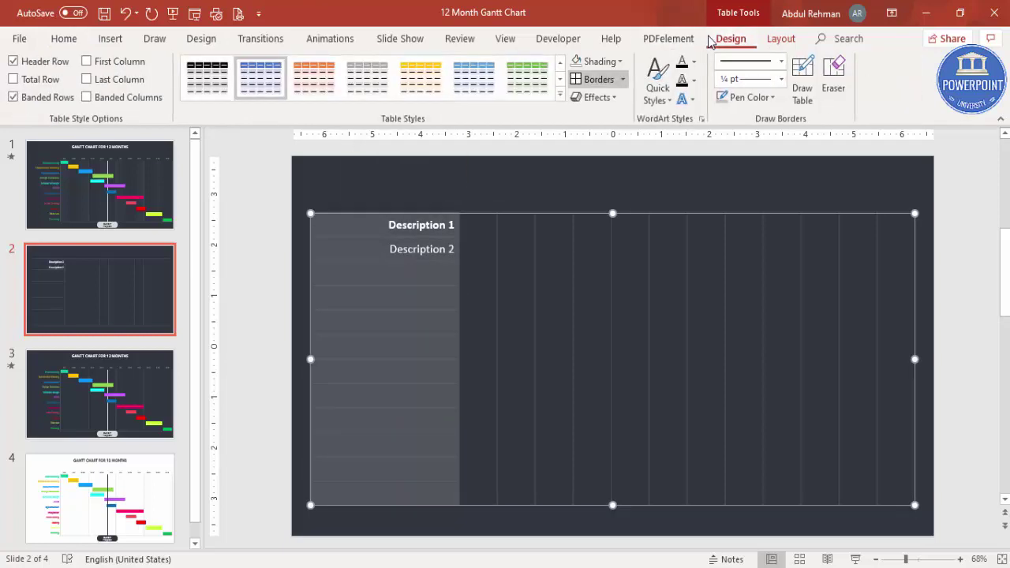
{"action": "left_click", "coordinate": [12, 66]}
{"action": "left_click", "coordinate": [12, 97]}
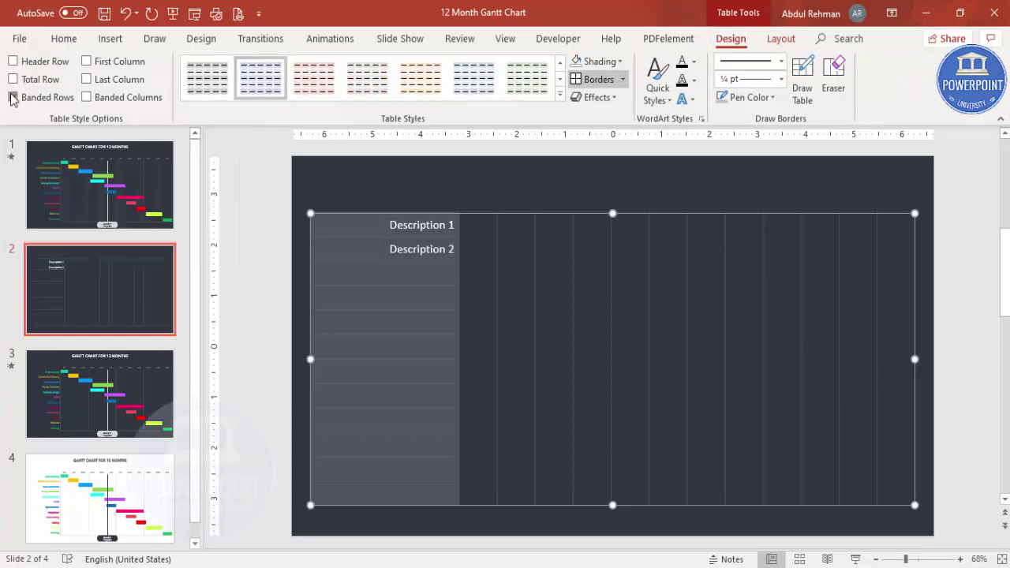
{"action": "left_click", "coordinate": [255, 170]}
Type 'Description 3' in the third row.
{"action": "left_click", "coordinate": [406, 273]}
{"action": "type", "text": "Descript"}
{"action": "key", "text": "BackSpace"}
{"action": "key", "text": "BackSpace"}
{"action": "key", "text": "BackSpace"}
{"action": "key", "text": "BackSpace"}
{"action": "key", "text": "BackSpace"}
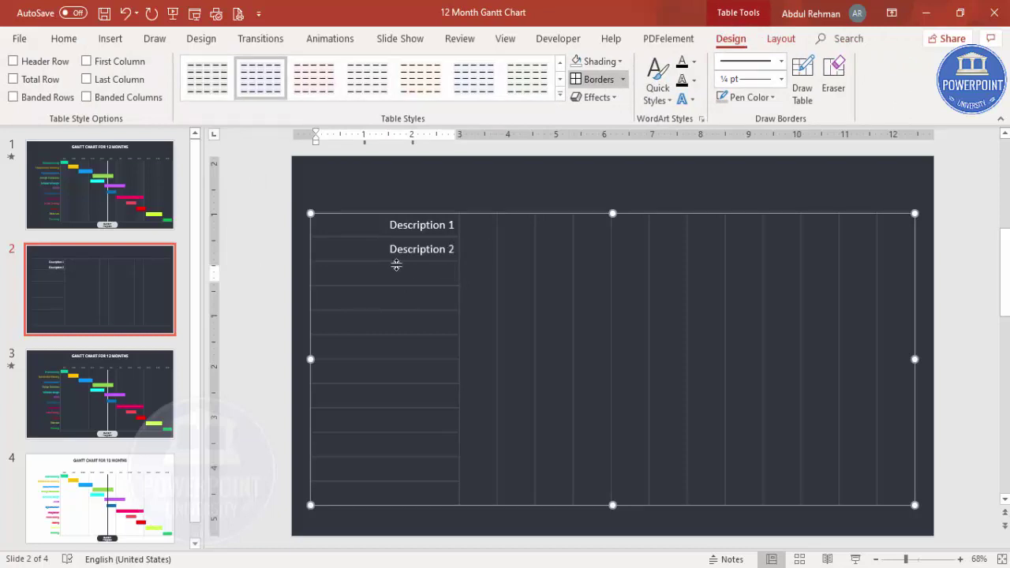
{"action": "type", "text": "Description 3"}
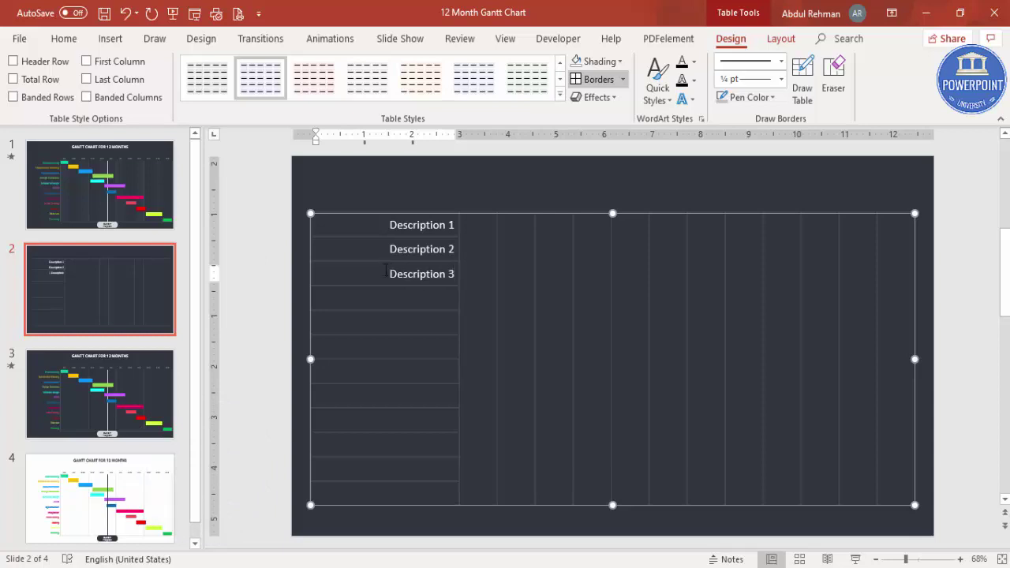
{"action": "left_click", "coordinate": [400, 297]}
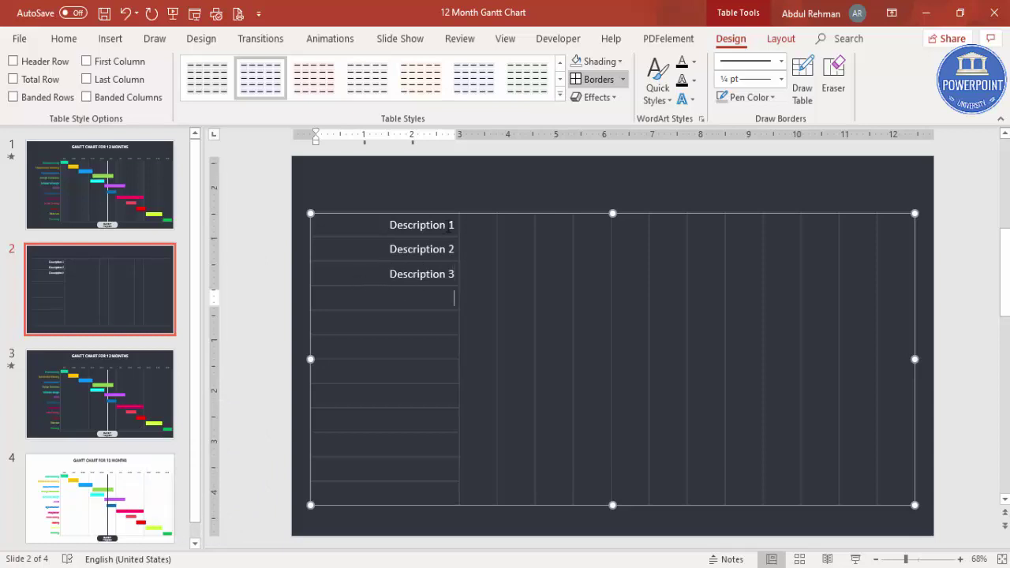
{"action": "left_click", "coordinate": [477, 200]}
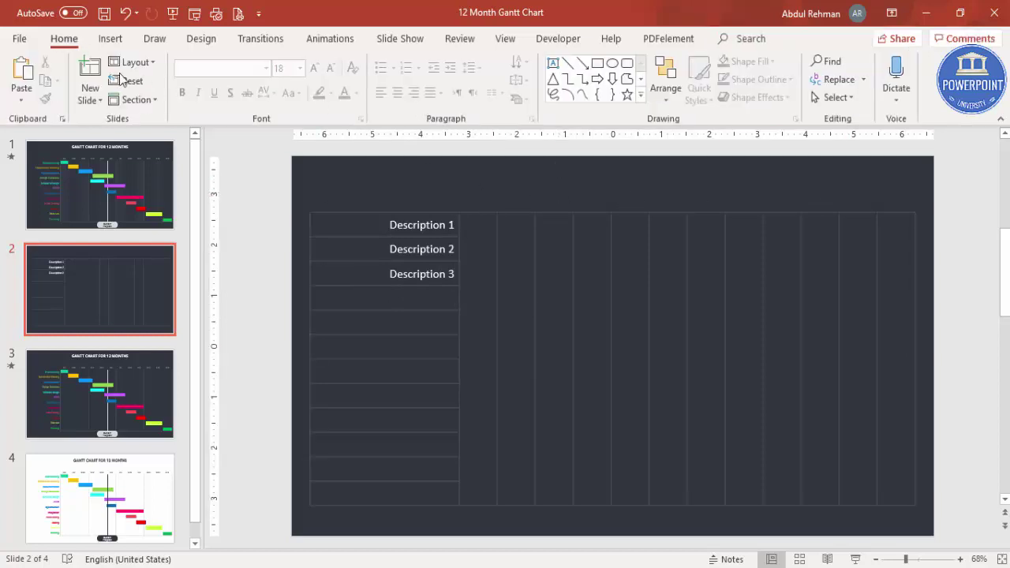
Draw a small text box above the first month column reading 'JAN'.
{"action": "left_click", "coordinate": [110, 39]}
{"action": "left_click", "coordinate": [589, 71]}
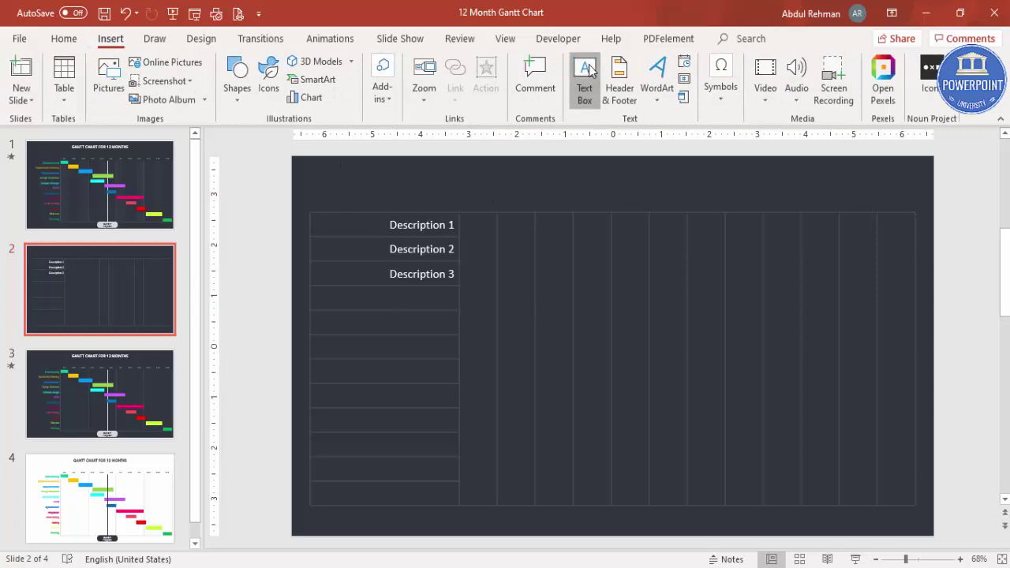
{"action": "left_click_drag", "start_coordinate": [459, 197], "coordinate": [505, 218]}
{"action": "type", "text": "JAN"}
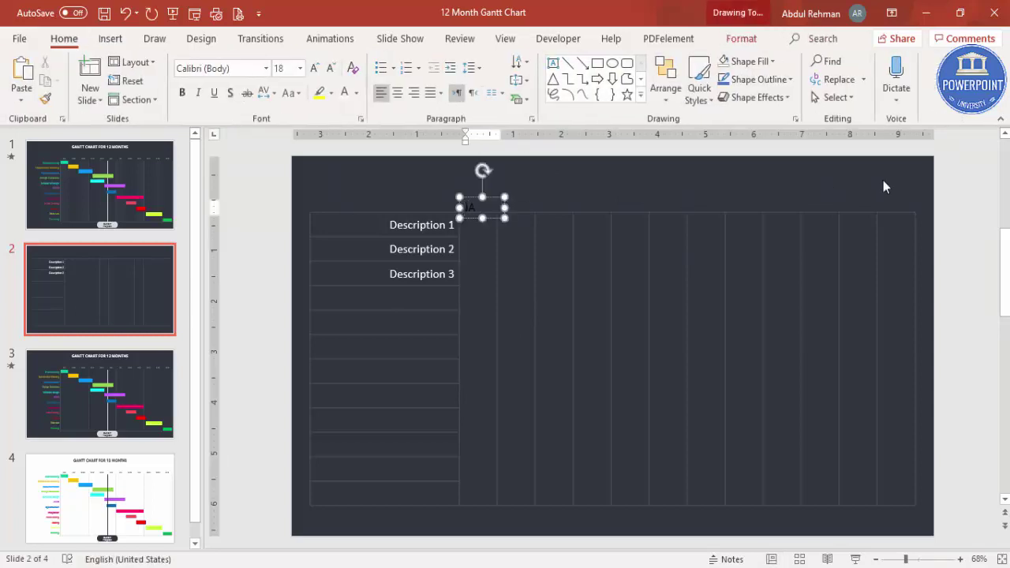
{"action": "left_click", "coordinate": [504, 202]}
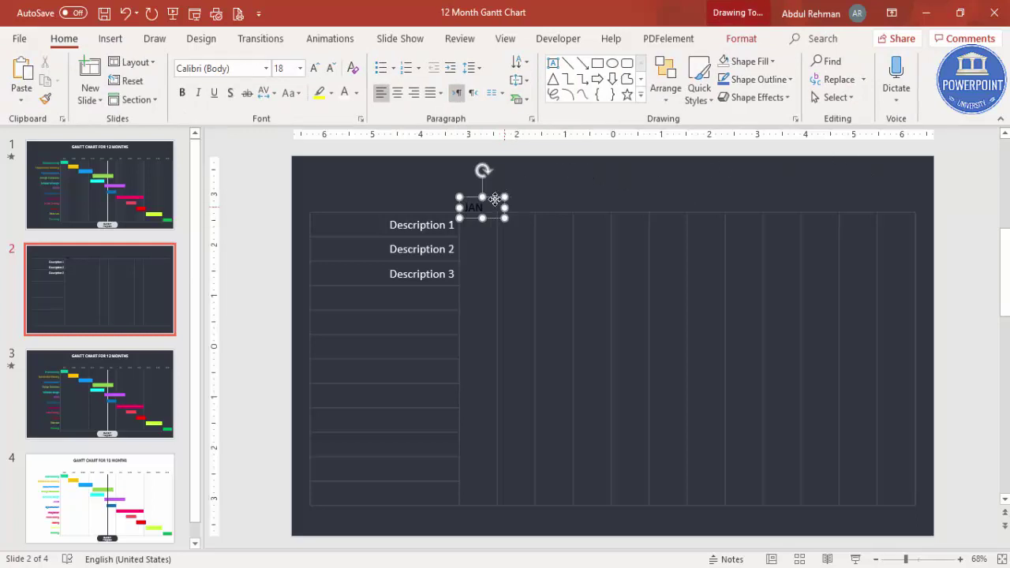
Format JAN as white, centred, Open Sans 12 pt text.
{"action": "left_click", "coordinate": [356, 93]}
{"action": "left_click", "coordinate": [341, 145]}
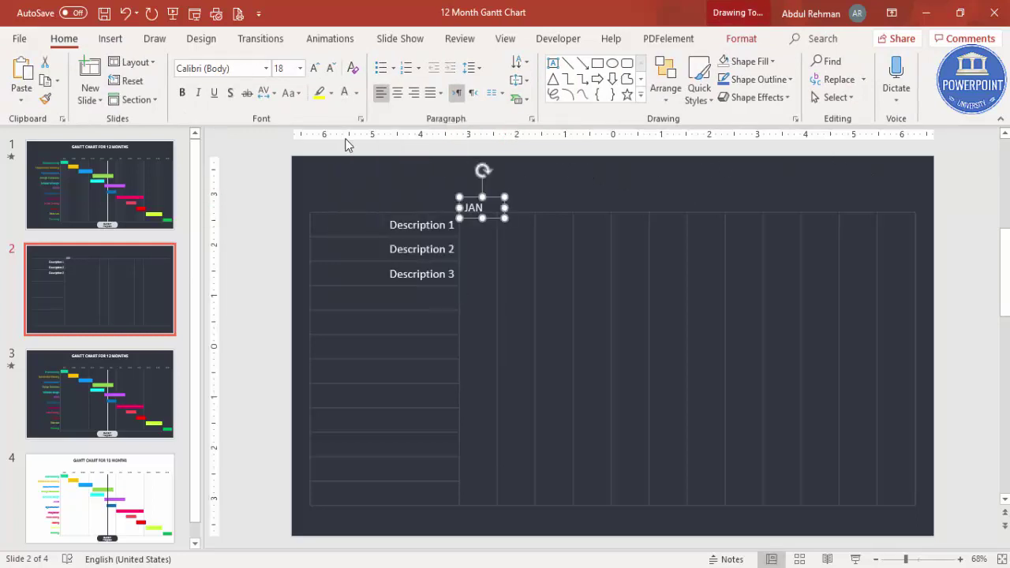
{"action": "left_click", "coordinate": [397, 93]}
{"action": "left_click", "coordinate": [247, 70]}
{"action": "type", "text": "Open Sans"}
{"action": "key", "text": "Return"}
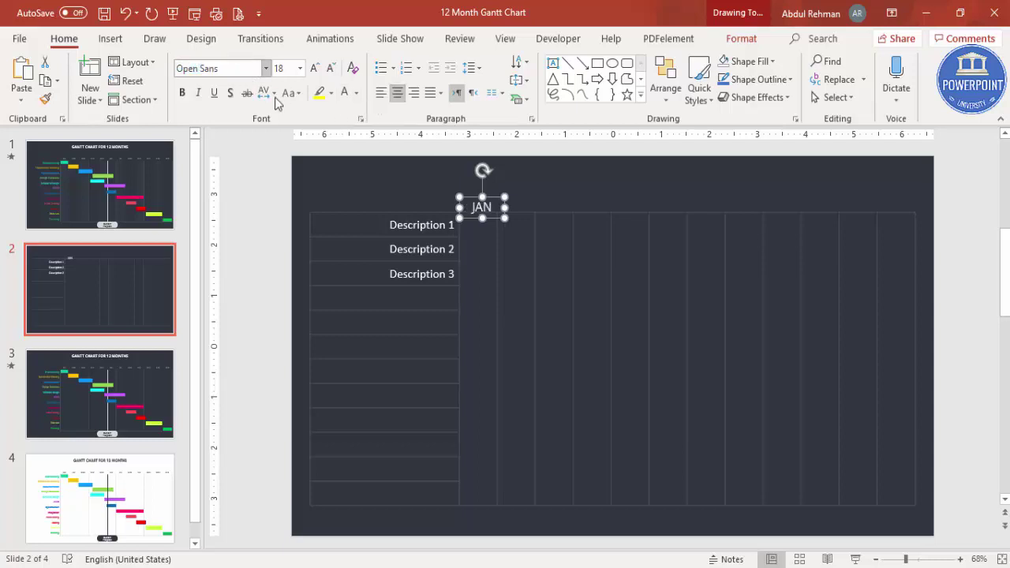
{"action": "left_click", "coordinate": [330, 68]}
{"action": "left_click", "coordinate": [329, 68]}
{"action": "left_click", "coordinate": [330, 68]}
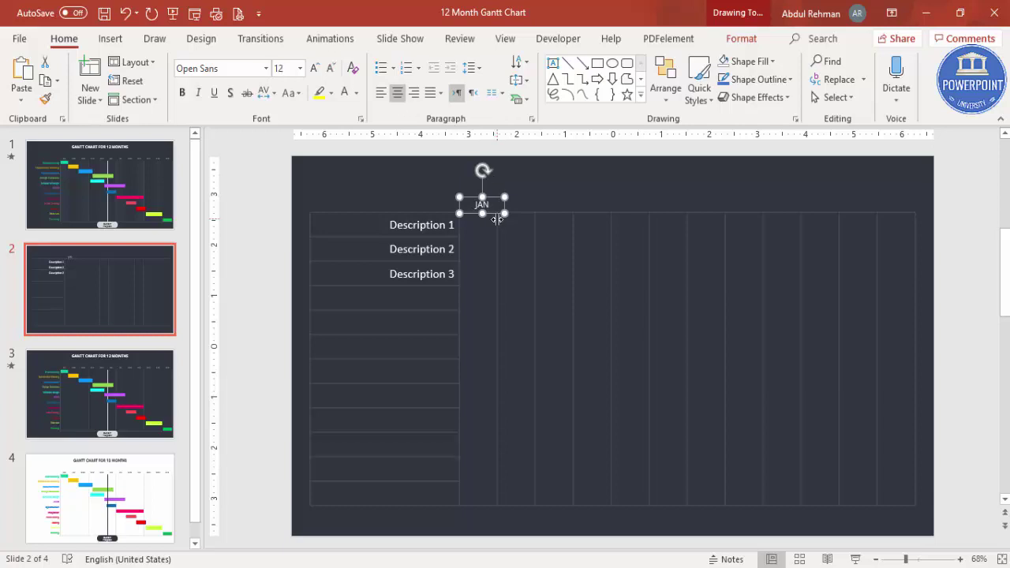
Position the JAN label over the next column and duplicate it across the month columns.
{"action": "left_click_drag", "start_coordinate": [502, 211], "coordinate": [500, 210]}
{"action": "key", "text": "ctrl+z"}
{"action": "left_click_drag", "start_coordinate": [498, 208], "coordinate": [524, 199]}
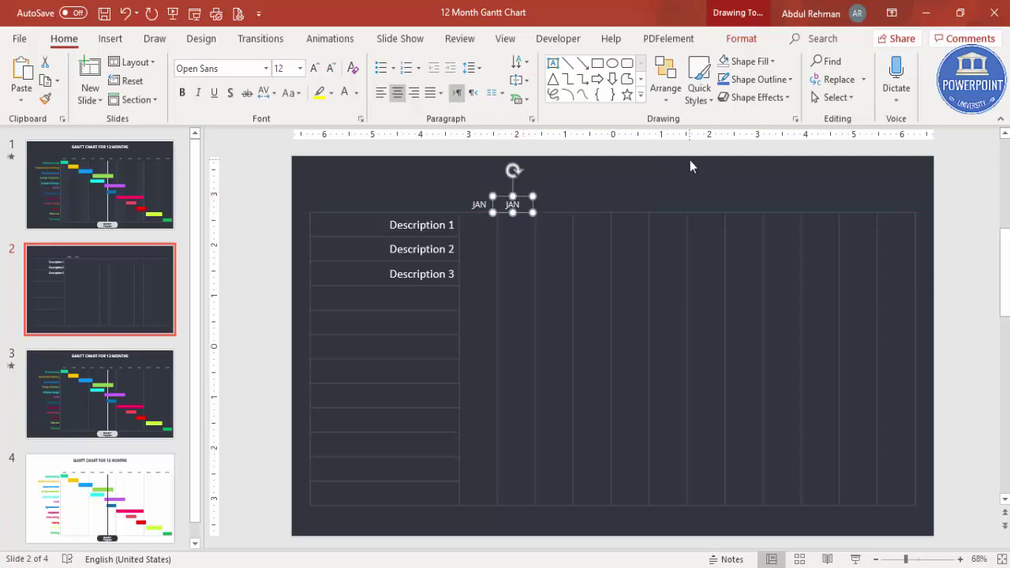
{"action": "key", "text": "ctrl+d"}
{"action": "key", "text": "ctrl+d"}
{"action": "key", "text": "ctrl+d"}
{"action": "key", "text": "ctrl+d"}
{"action": "key", "text": "ctrl+d"}
{"action": "key", "text": "ctrl+d"}
{"action": "key", "text": "ctrl+d"}
{"action": "key", "text": "ctrl+d"}
{"action": "key", "text": "ctrl+d"}
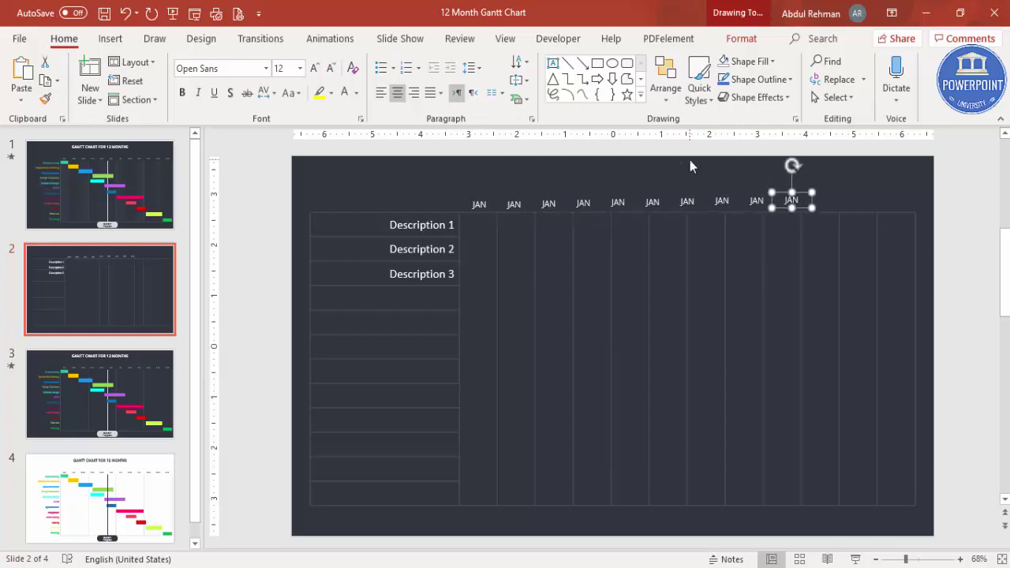
{"action": "key", "text": "ctrl+d"}
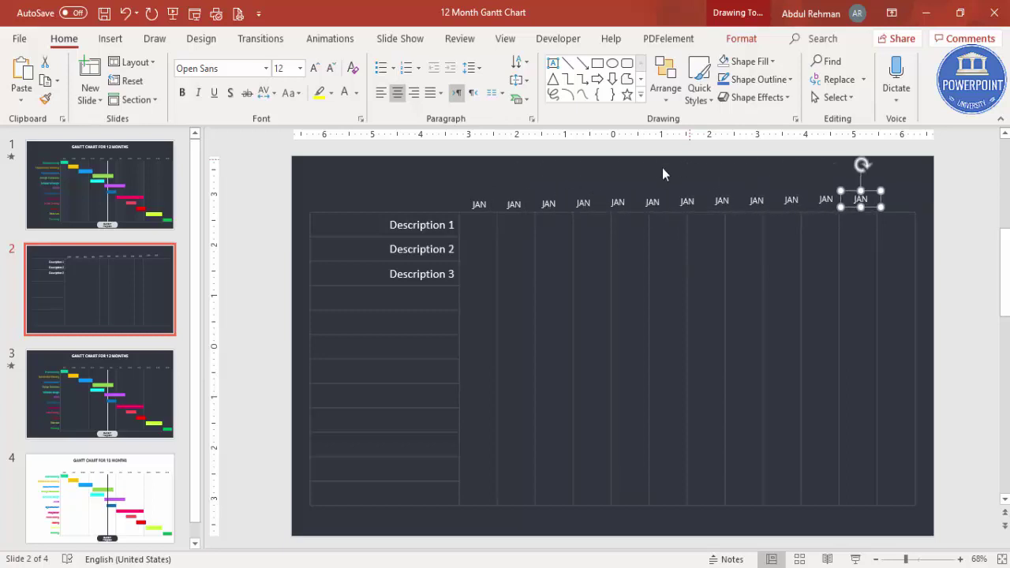
Rename the second and third month labels to FEB and MAR.
{"action": "double_click", "coordinate": [516, 197]}
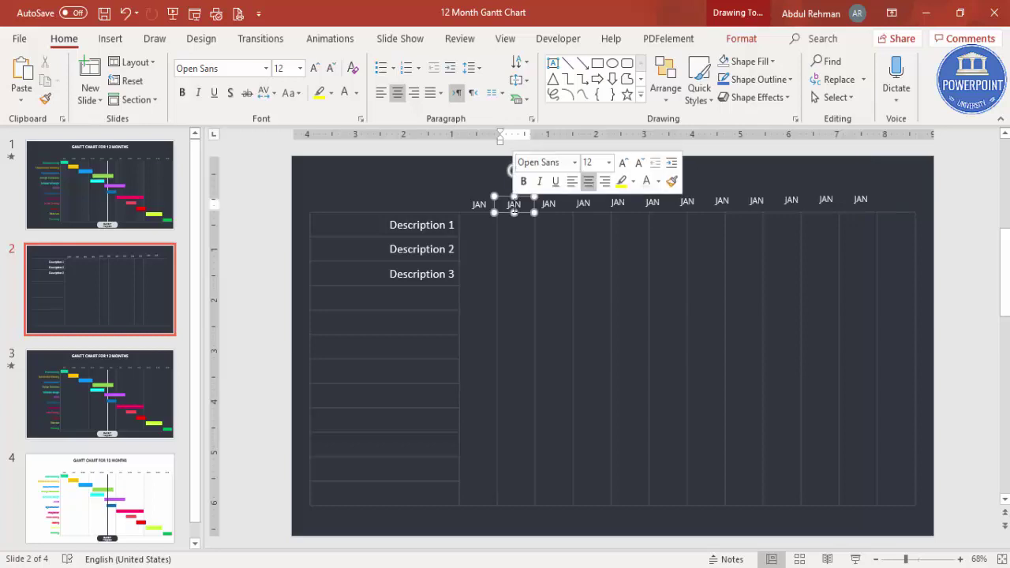
{"action": "type", "text": "F"}
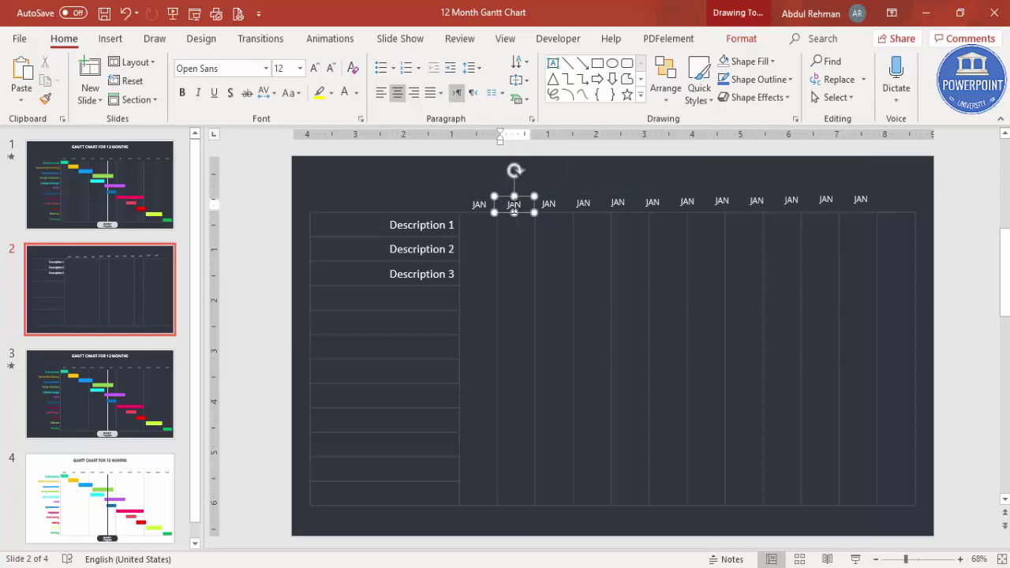
{"action": "type", "text": "EB"}
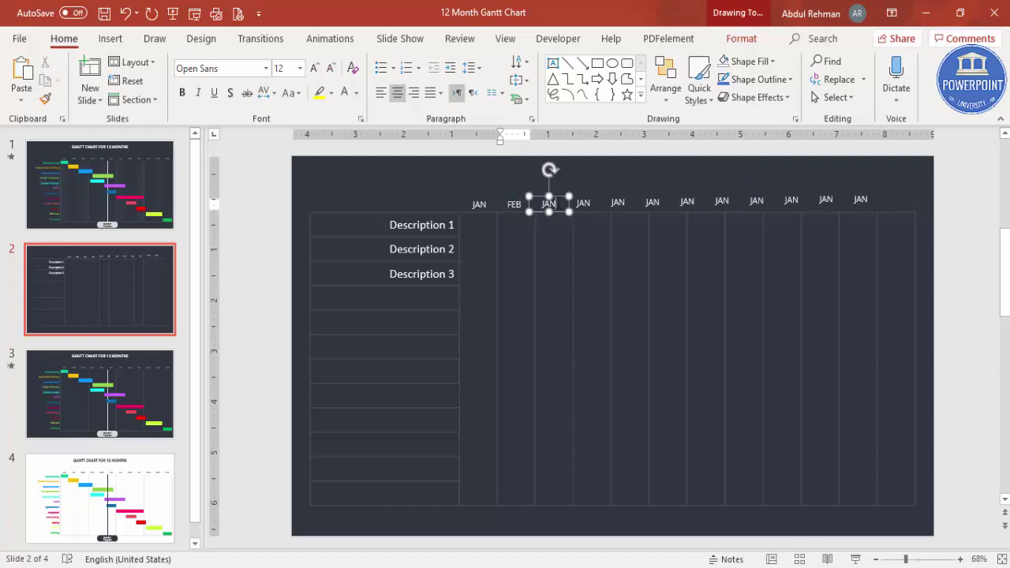
{"action": "double_click", "coordinate": [550, 203]}
{"action": "type", "text": "M"}
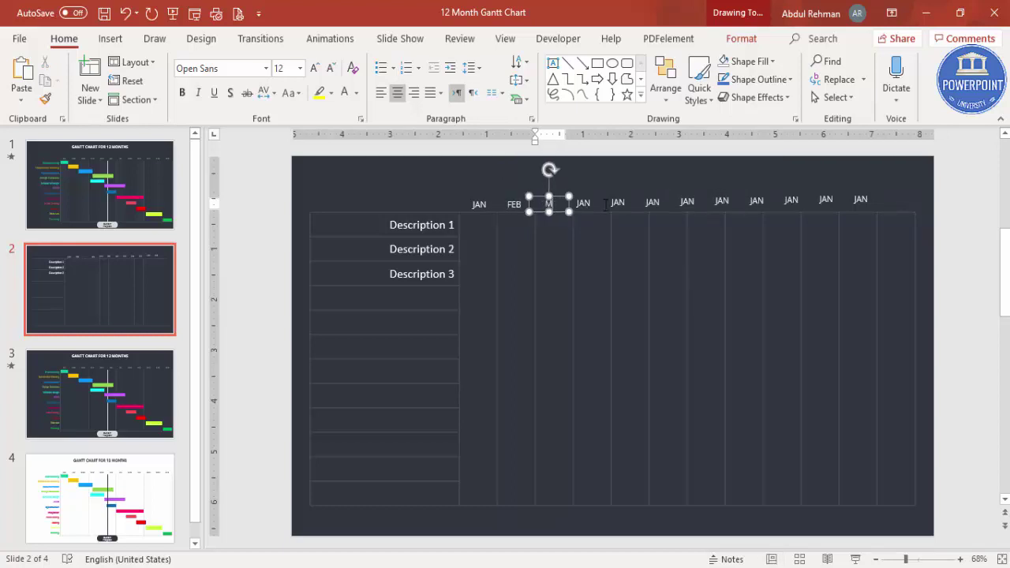
{"action": "type", "text": "AR"}
{"action": "left_click", "coordinate": [591, 203]}
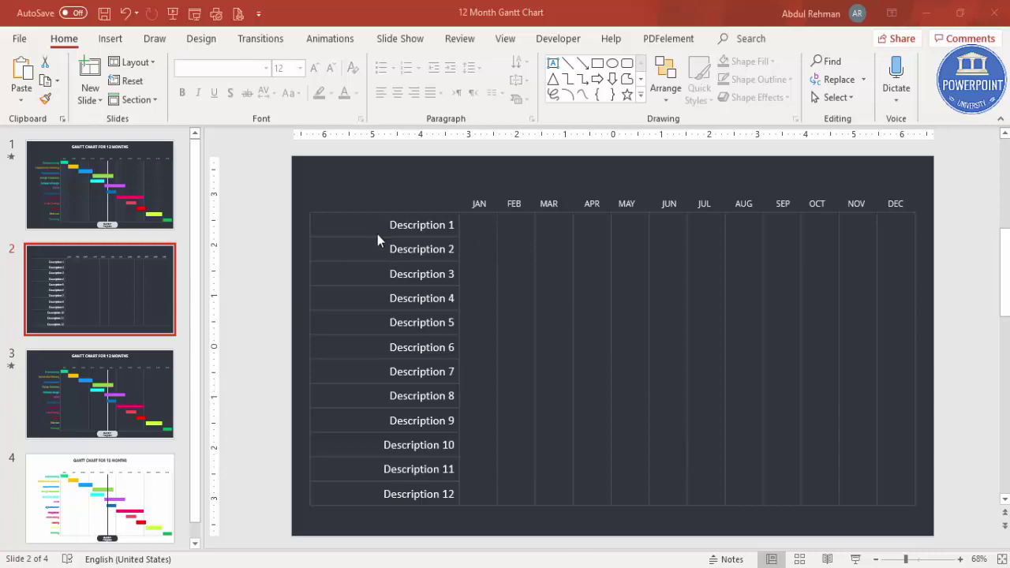
{"action": "left_click_drag", "start_coordinate": [359, 229], "coordinate": [360, 484]}
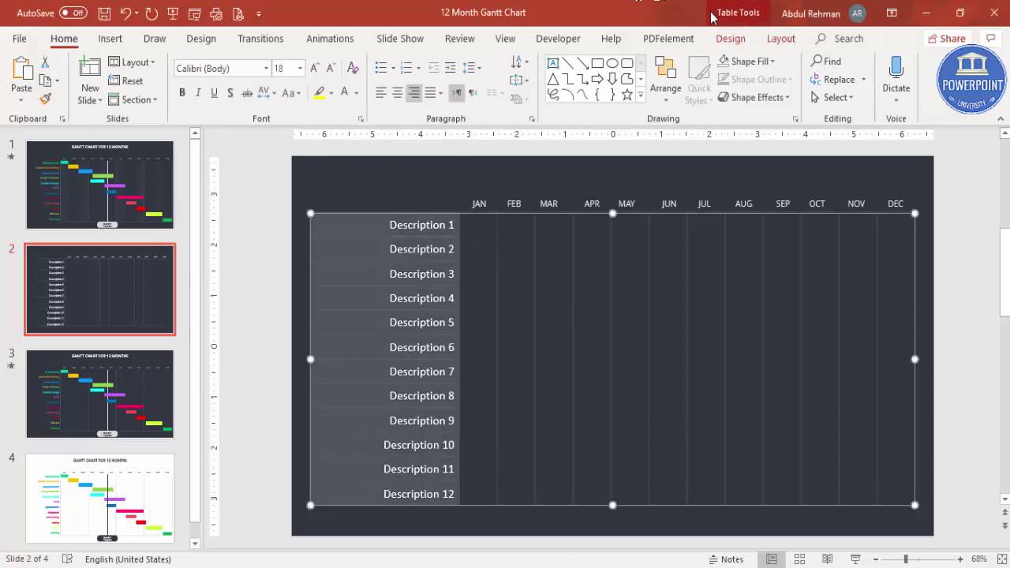
{"action": "left_click", "coordinate": [730, 39]}
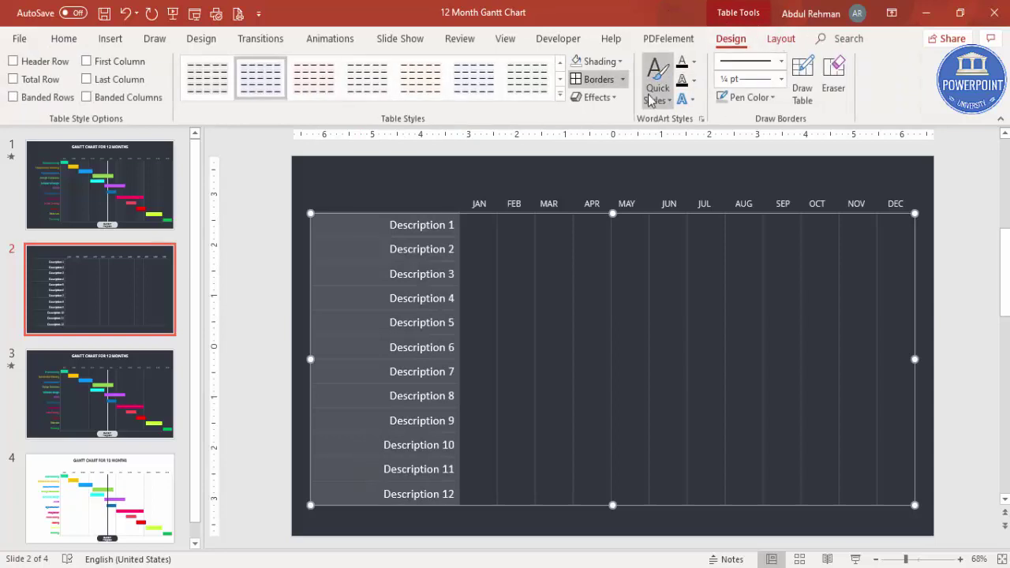
{"action": "left_click", "coordinate": [623, 82]}
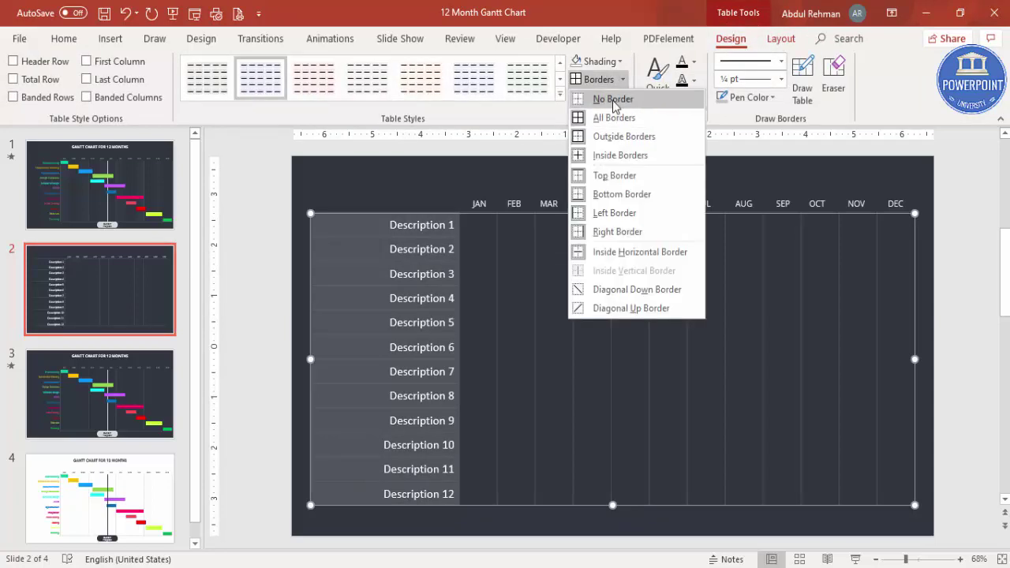
{"action": "left_click", "coordinate": [385, 199]}
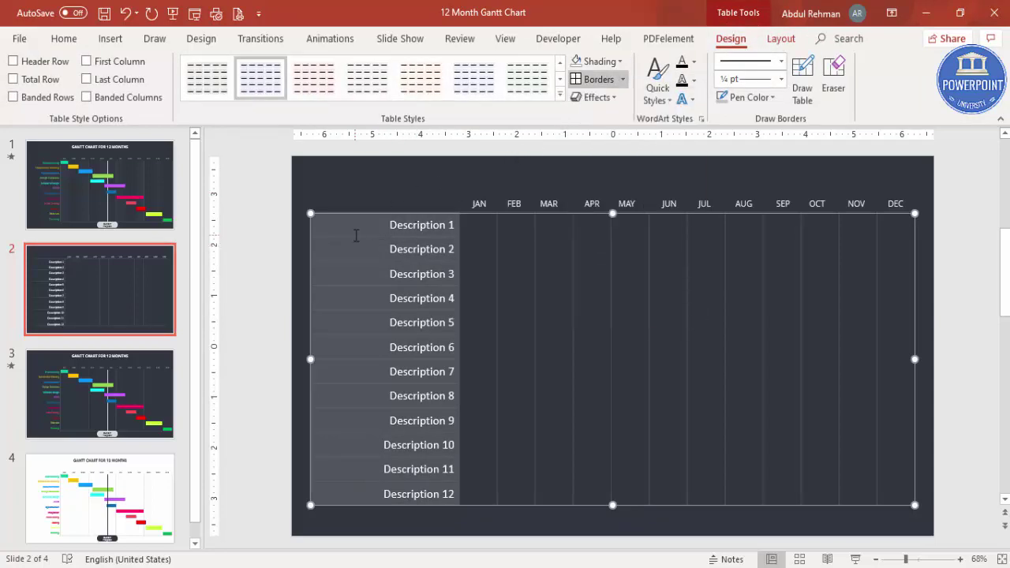
{"action": "left_click", "coordinate": [359, 230]}
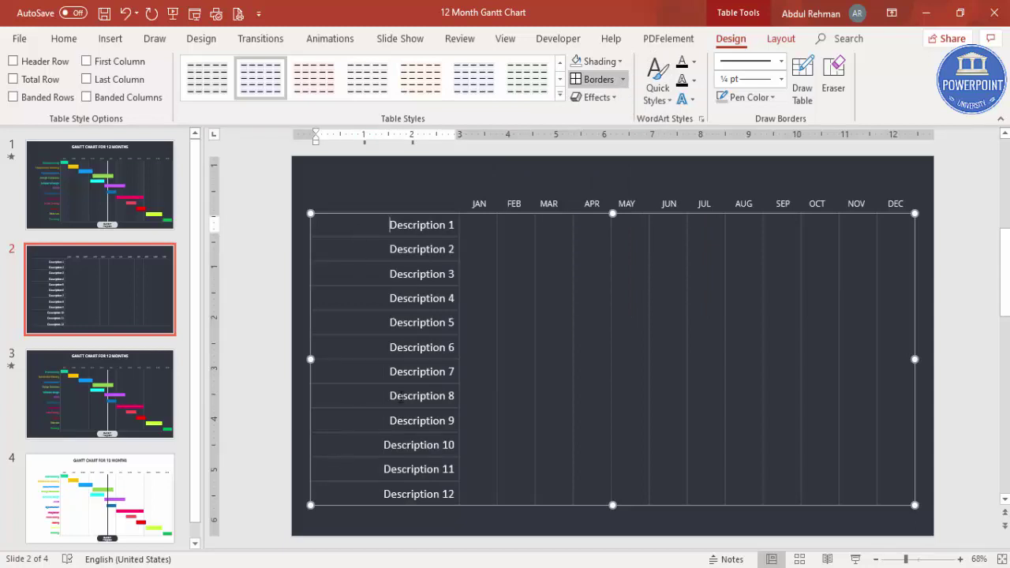
{"action": "left_click", "coordinate": [961, 317]}
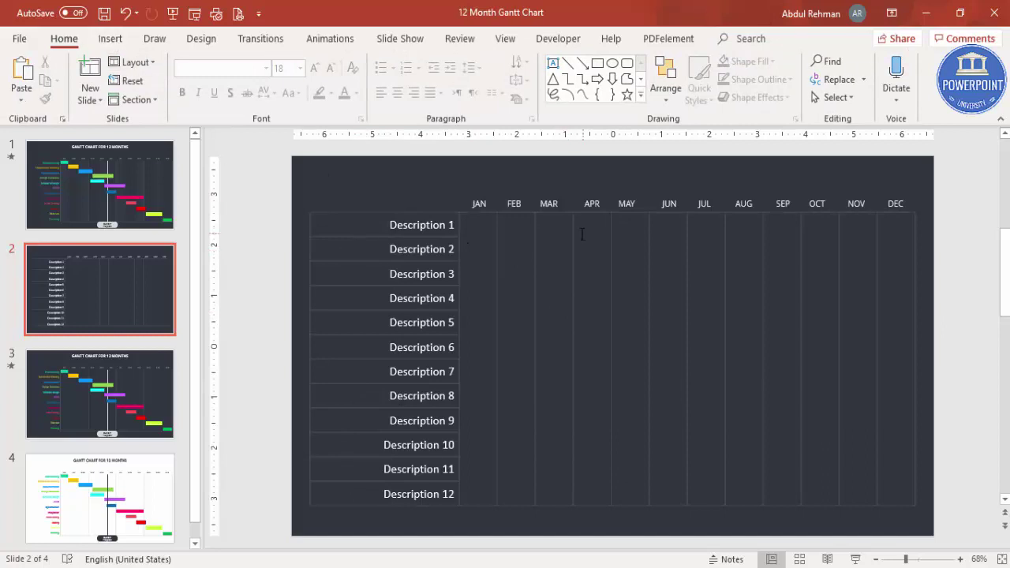
Draw a blue rectangle bar under JAN in the Description 1 row and centre it in the row.
{"action": "left_click", "coordinate": [111, 41]}
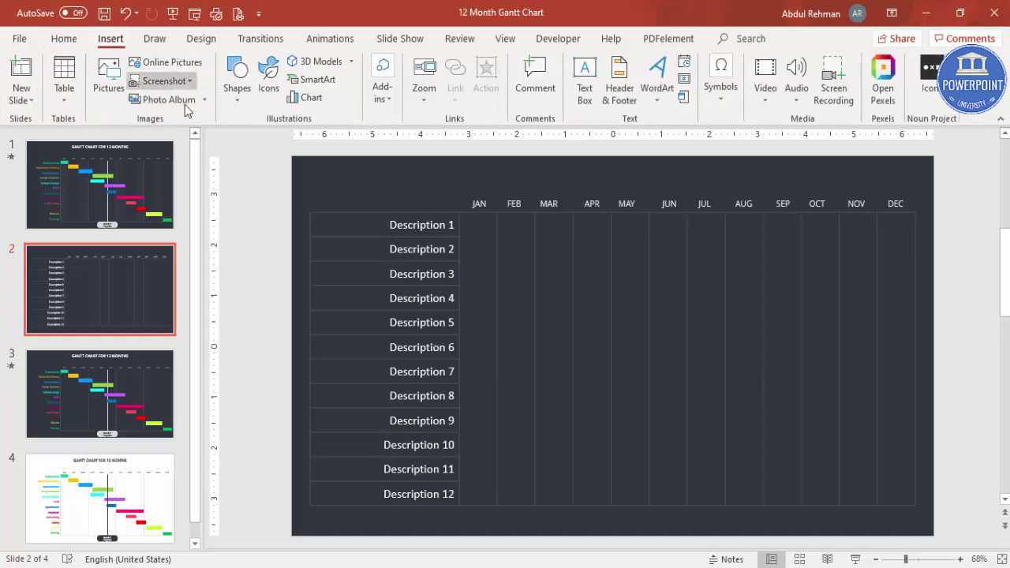
{"action": "left_click", "coordinate": [234, 102]}
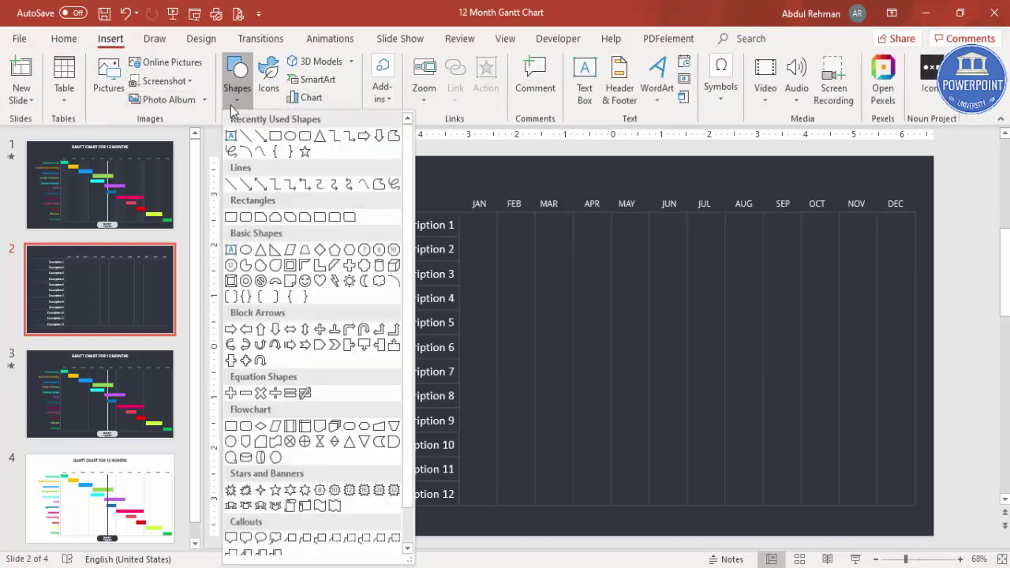
{"action": "left_click", "coordinate": [231, 220]}
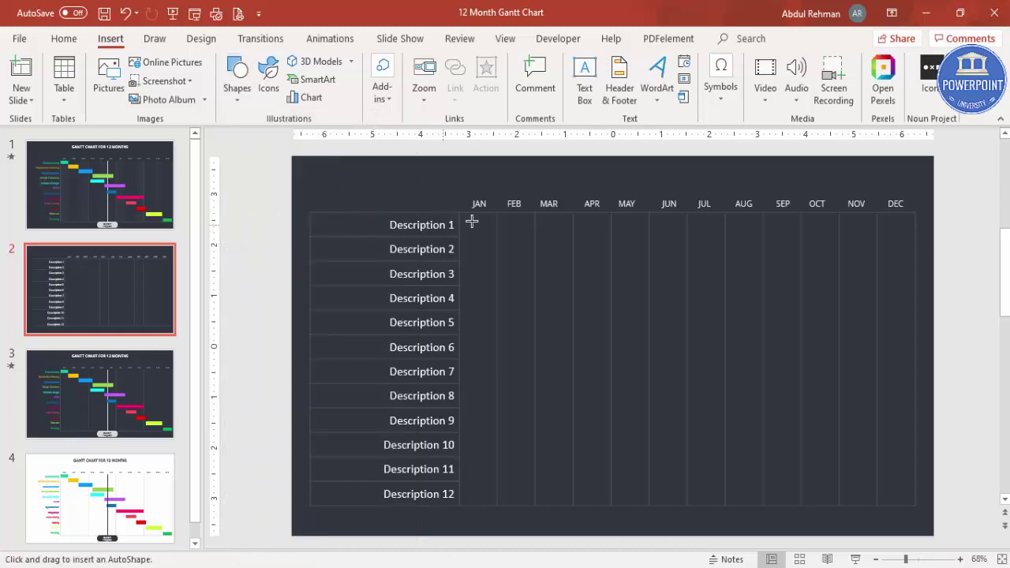
{"action": "mouse_move", "coordinate": [462, 217]}
{"action": "left_mouse_down"}
{"action": "mouse_move", "coordinate": [498, 239]}
{"action": "mouse_move", "coordinate": [512, 234]}
{"action": "left_mouse_up"}
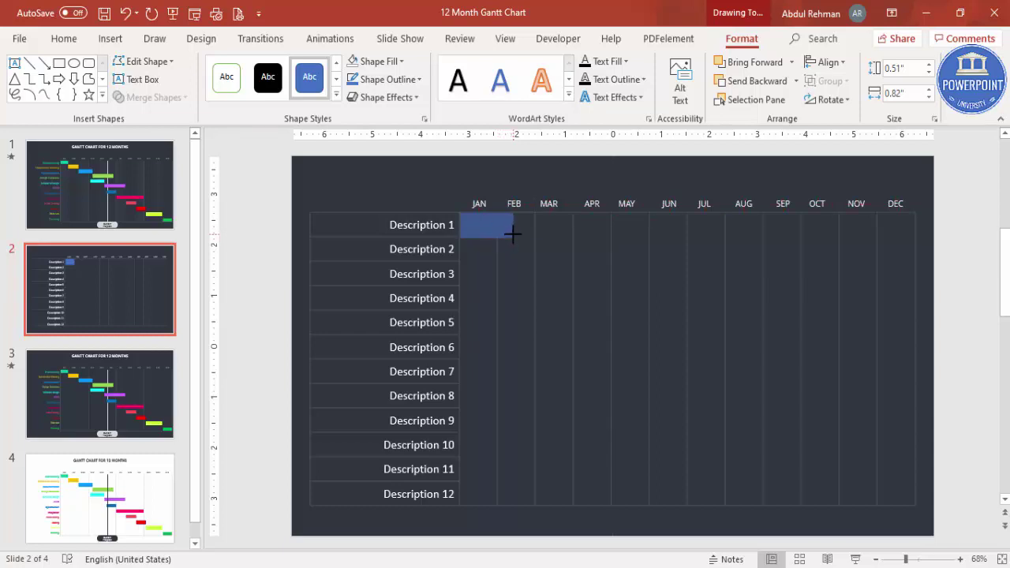
{"action": "left_click_drag", "start_coordinate": [512, 234], "coordinate": [513, 234]}
{"action": "left_click", "coordinate": [486, 216]}
{"action": "left_click", "coordinate": [488, 225]}
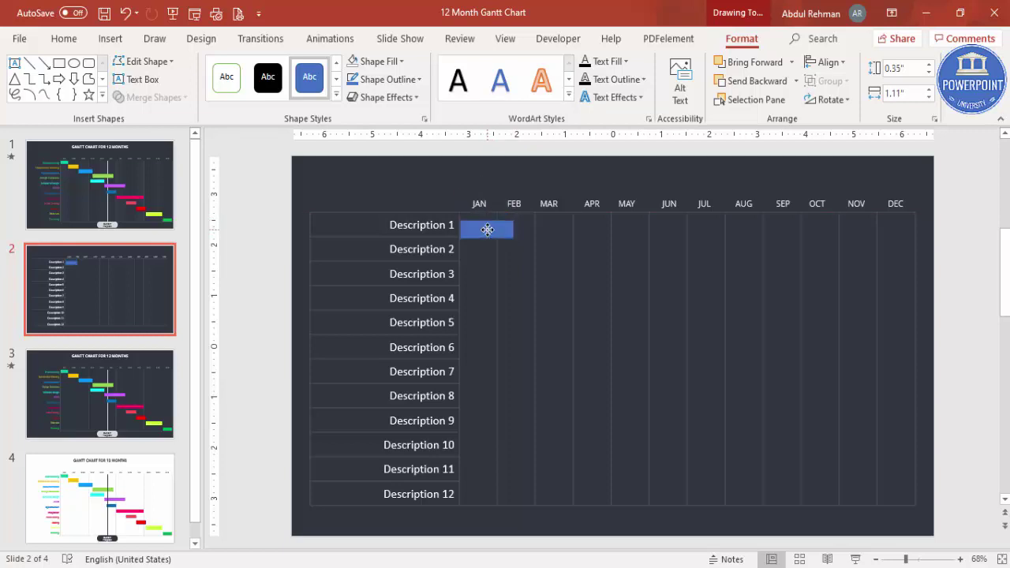
{"action": "left_click_drag", "start_coordinate": [905, 559], "coordinate": [916, 559]}
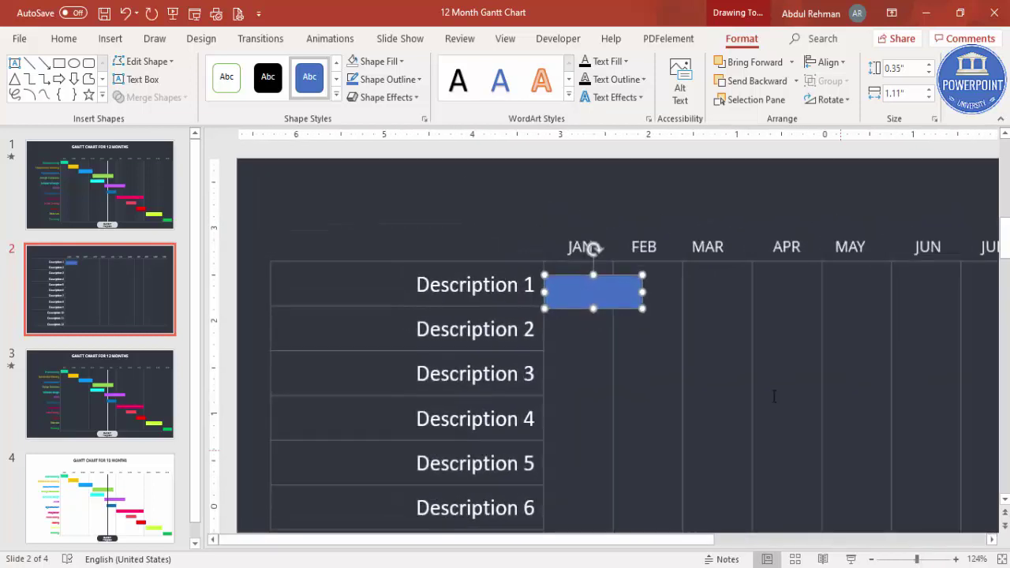
{"action": "left_click_drag", "start_coordinate": [629, 290], "coordinate": [629, 282]}
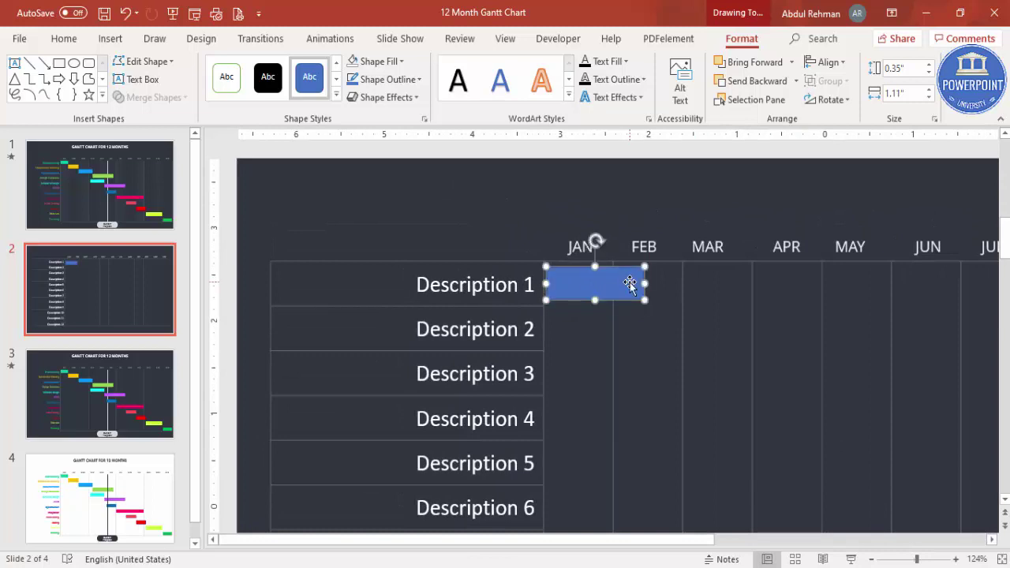
Give the first task bar no outline and a pink fill.
{"action": "left_click", "coordinate": [406, 80]}
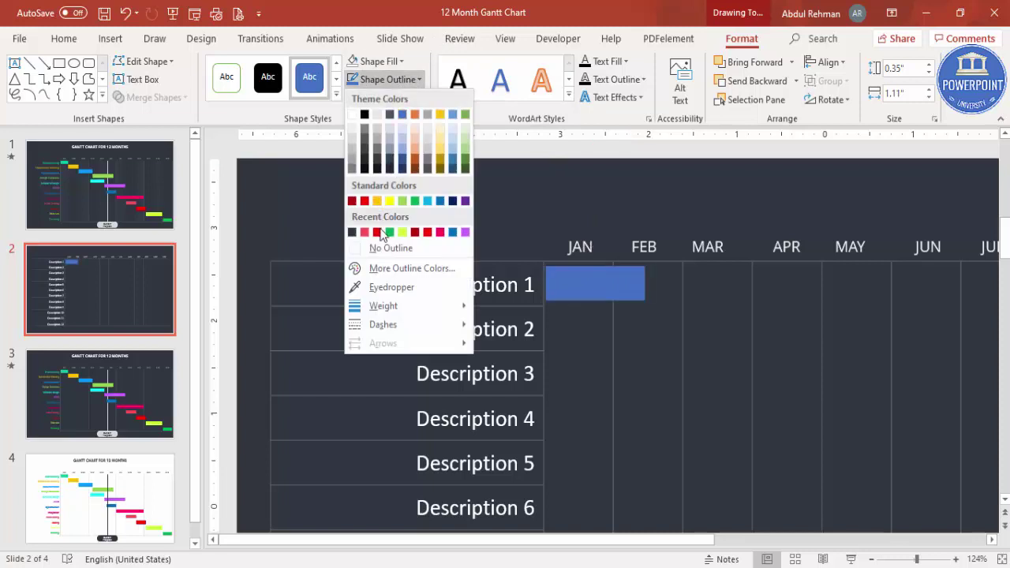
{"action": "left_click", "coordinate": [382, 244]}
{"action": "left_click", "coordinate": [377, 62]}
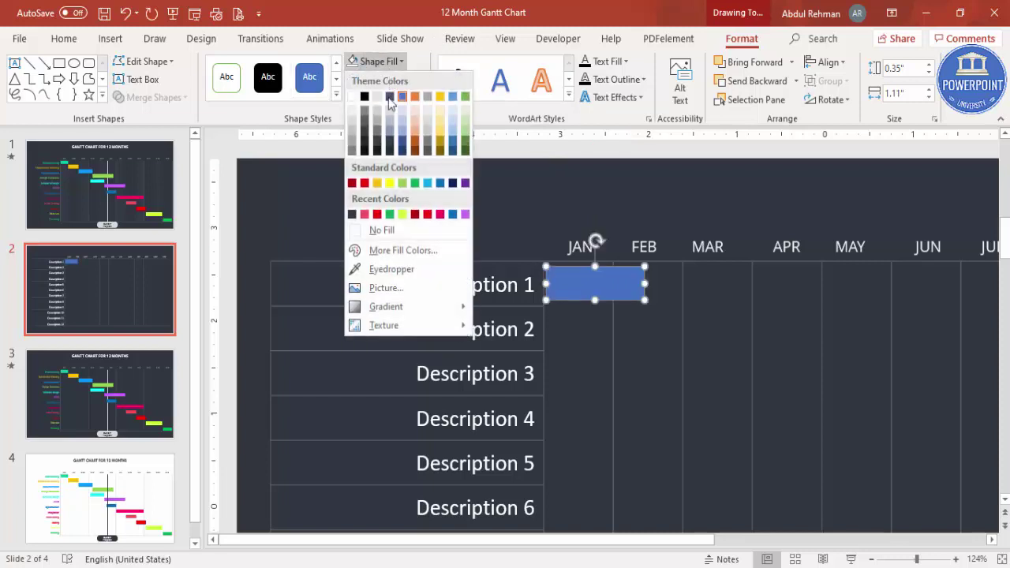
{"action": "left_click", "coordinate": [440, 215]}
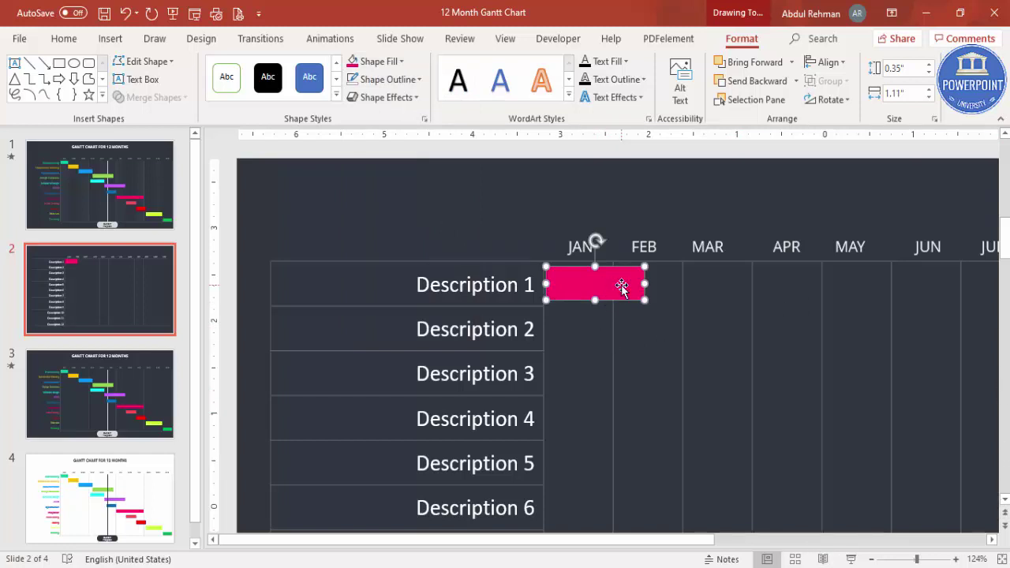
Copy the pink bar into the Description 2 row across FEB–MAR.
{"action": "left_click_drag", "start_coordinate": [621, 285], "coordinate": [721, 332]}
{"action": "left_click", "coordinate": [721, 331]}
{"action": "key", "text": "ctrl+z"}
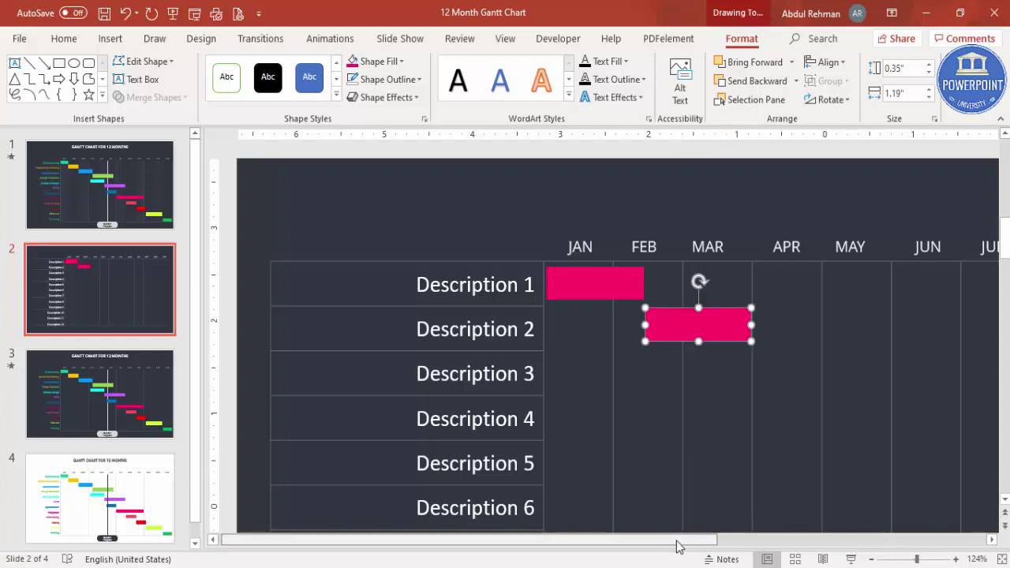
Turn the Description 2 bar green.
{"action": "left_click_drag", "start_coordinate": [676, 542], "coordinate": [681, 541]}
{"action": "left_click", "coordinate": [400, 61]}
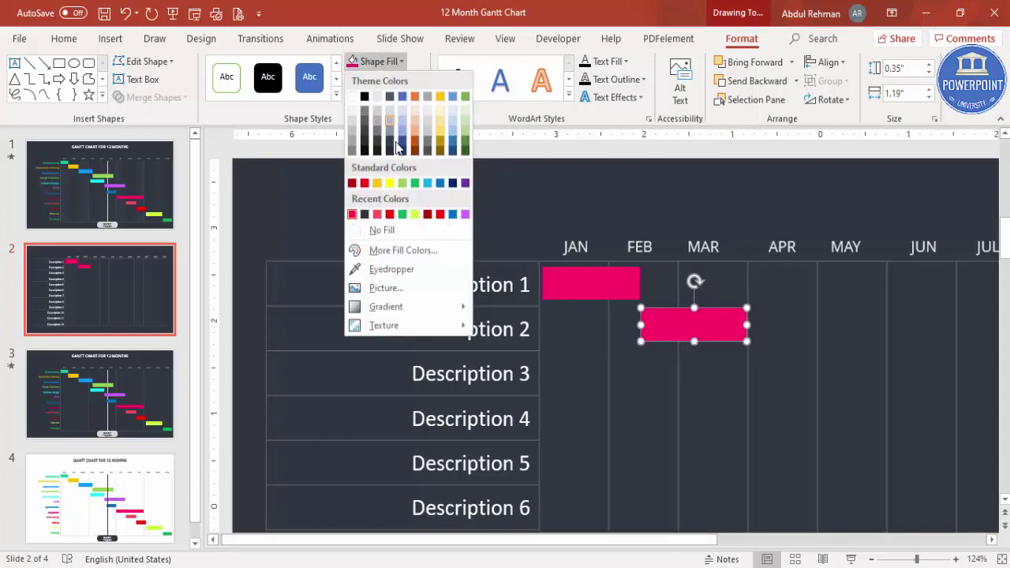
{"action": "left_click", "coordinate": [403, 215]}
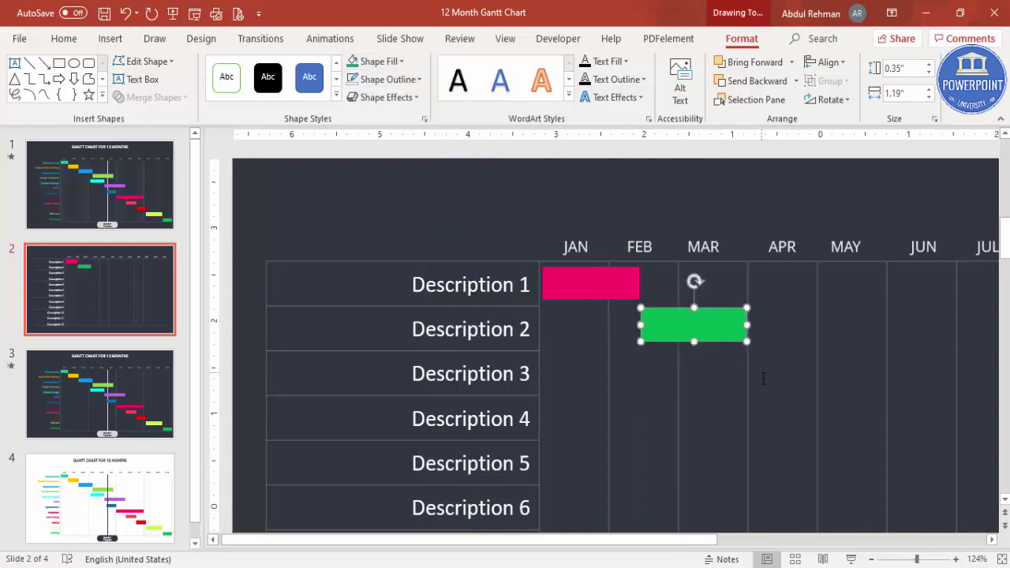
Duplicate the green bar into the Description 3 row, starting under MAR.
{"action": "key", "text": "ctrl+d"}
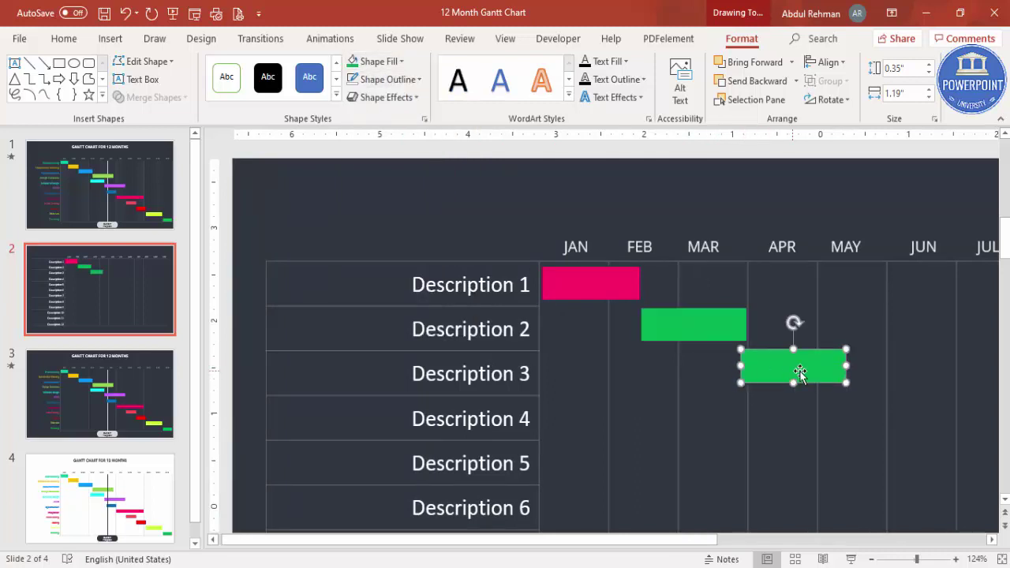
{"action": "left_click_drag", "start_coordinate": [794, 371], "coordinate": [738, 365]}
{"action": "key", "text": "Down"}
{"action": "key", "text": "Down"}
{"action": "key", "text": "Down"}
{"action": "key", "text": "Down"}
{"action": "key", "text": "Down"}
{"action": "key", "text": "Down"}
{"action": "key", "text": "Down"}
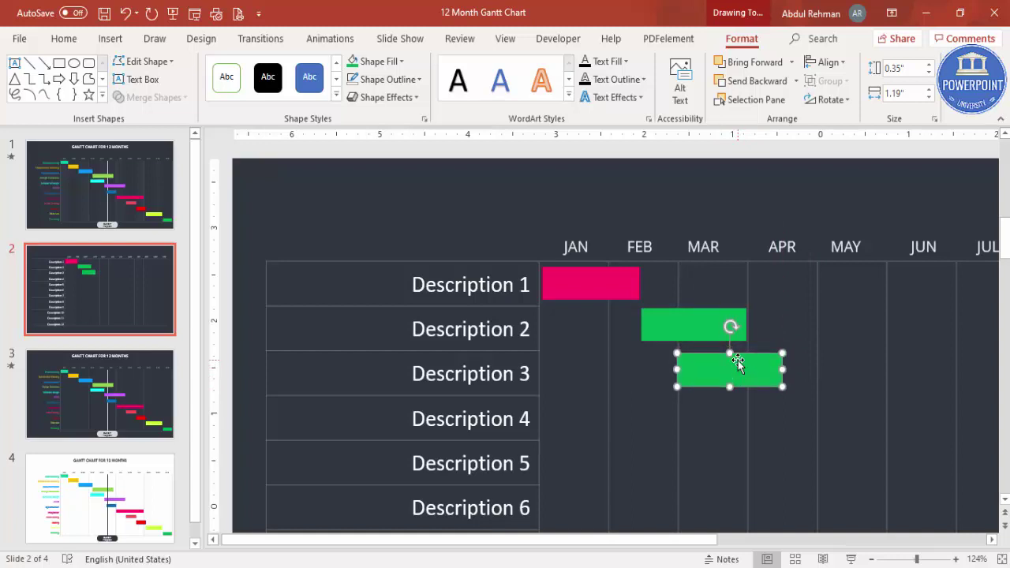
Stretch the Description 3 bar through the end of MAY (2.39") and fill it blue.
{"action": "left_click_drag", "start_coordinate": [782, 370], "coordinate": [884, 369]}
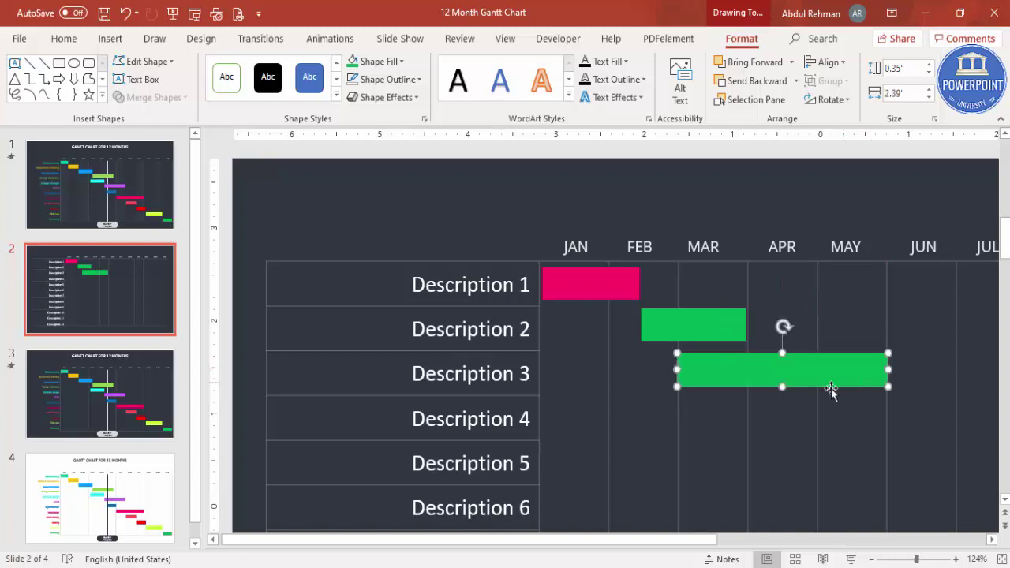
{"action": "left_click", "coordinate": [377, 68]}
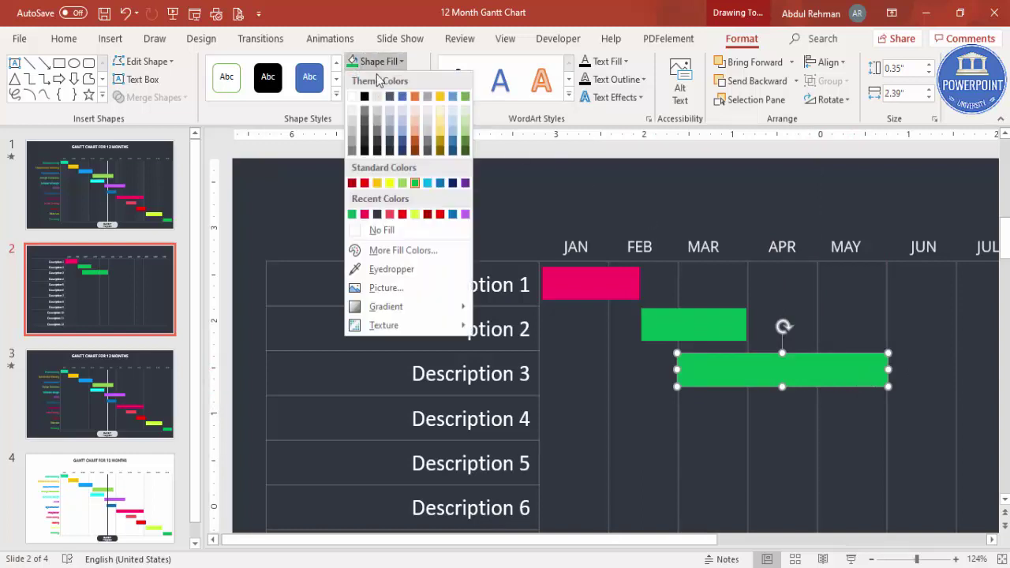
{"action": "left_click", "coordinate": [454, 214]}
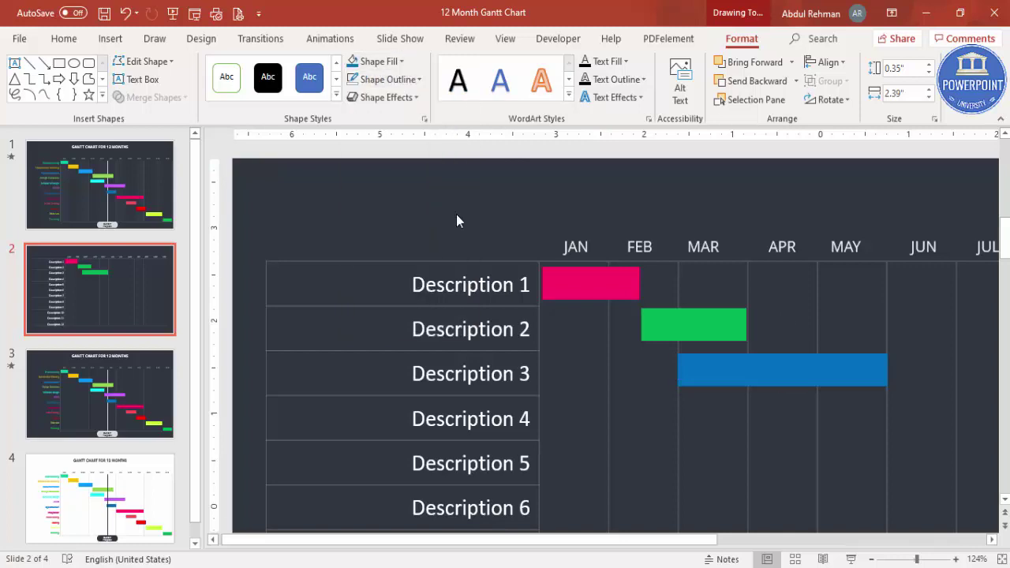
{"action": "left_click", "coordinate": [994, 559]}
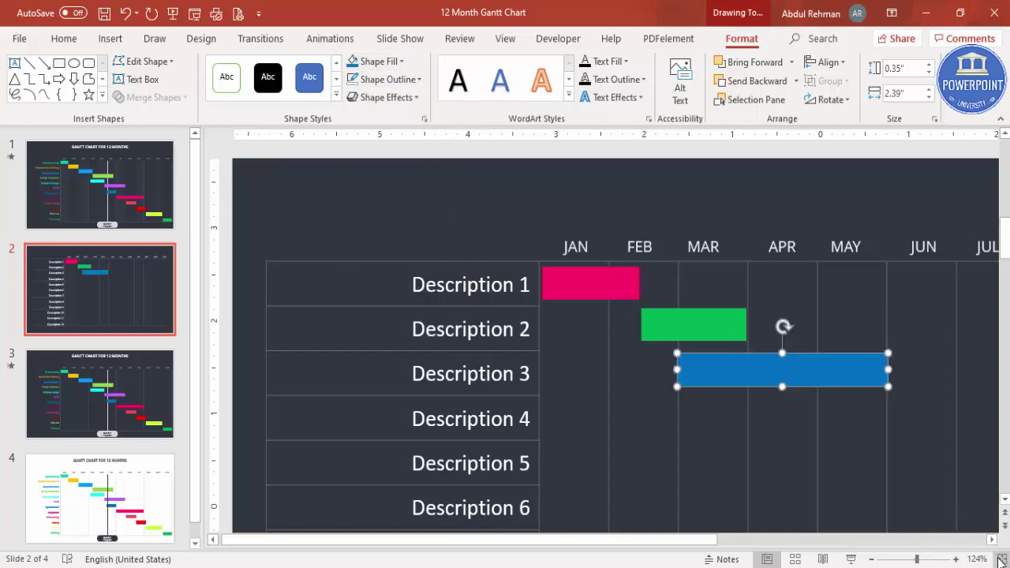
{"action": "left_click", "coordinate": [940, 325]}
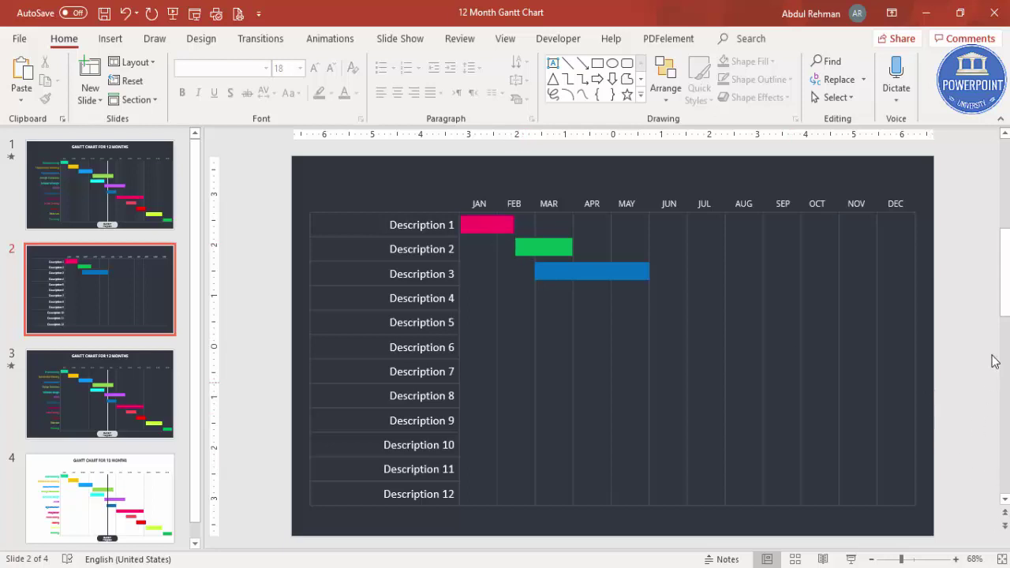
Draw an elbow arrow connector from the pink bar to the green bar.
{"action": "left_click", "coordinate": [915, 559]}
{"action": "scroll", "coordinate": [575, 460], "scroll_direction": "up", "scroll_amount": 3}
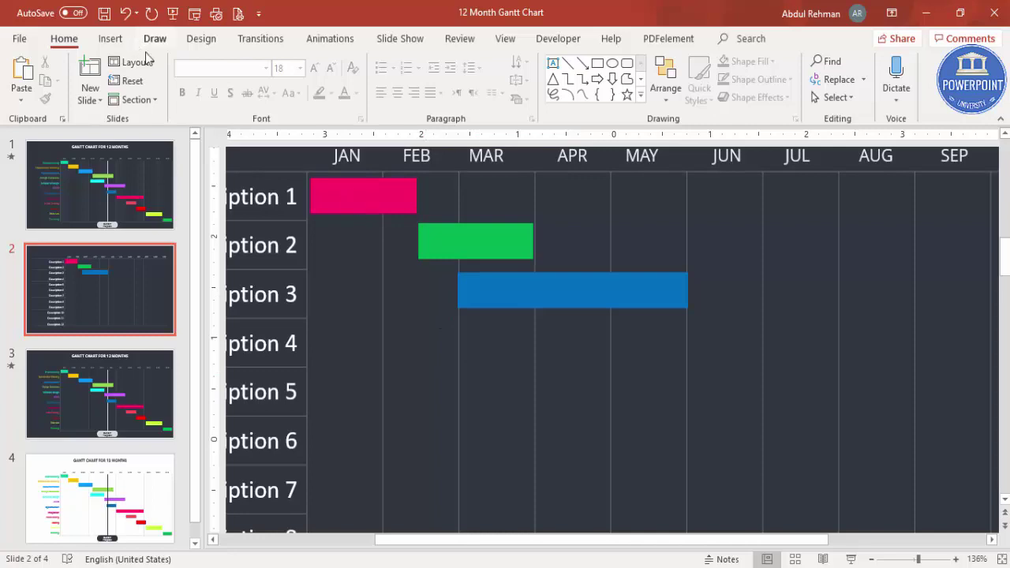
{"action": "left_click", "coordinate": [361, 198]}
{"action": "left_click", "coordinate": [357, 259]}
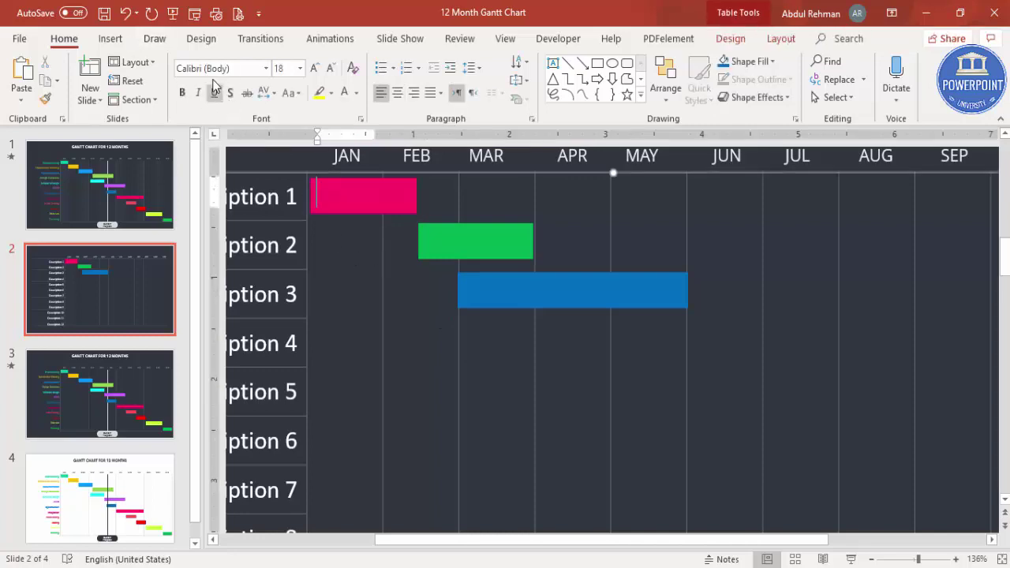
{"action": "left_click", "coordinate": [111, 38]}
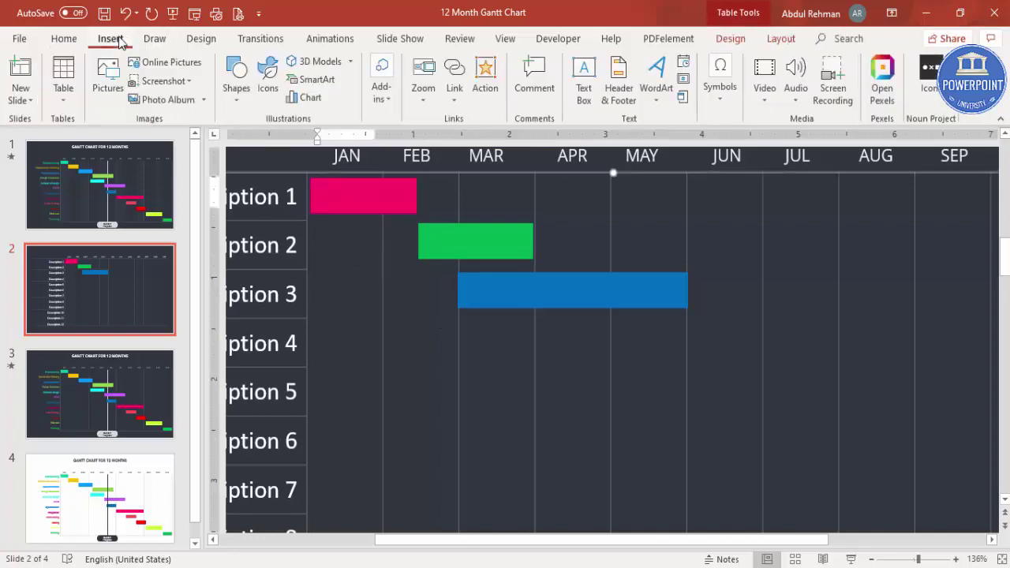
{"action": "left_click", "coordinate": [237, 95]}
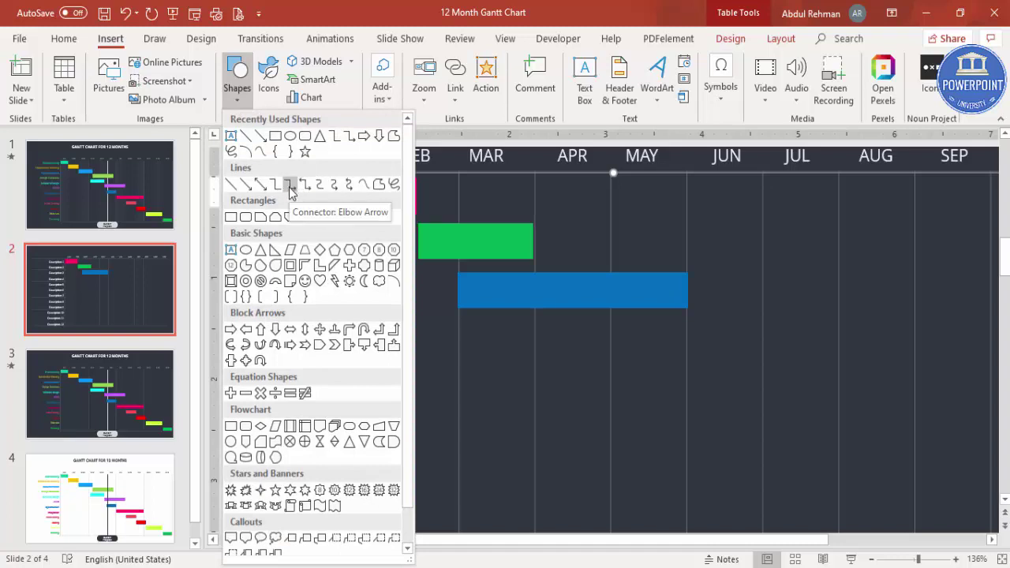
{"action": "left_click", "coordinate": [289, 187]}
{"action": "left_click_drag", "start_coordinate": [417, 195], "coordinate": [433, 223]}
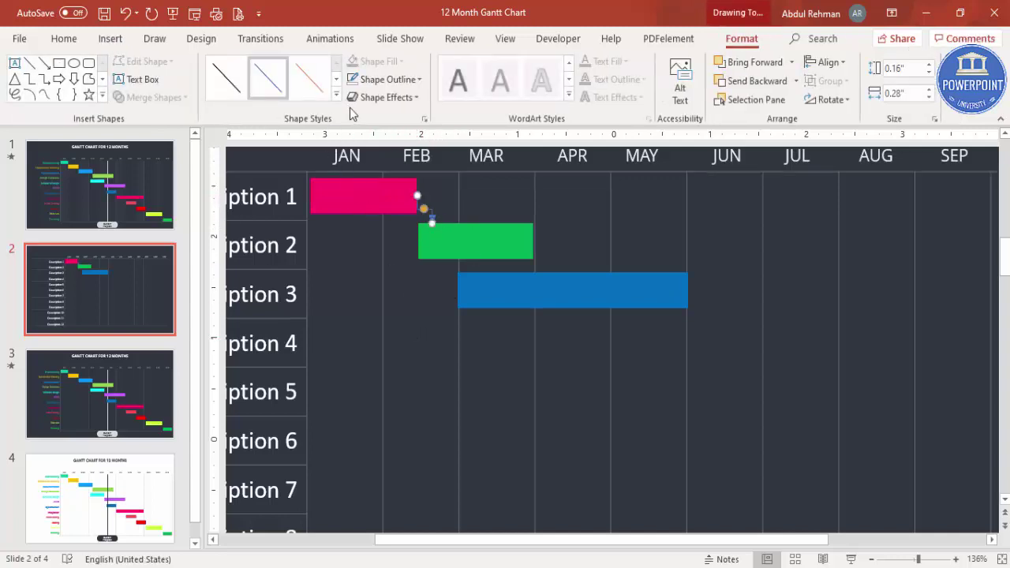
Make the connector's outline white.
{"action": "left_click", "coordinate": [419, 79]}
{"action": "left_click", "coordinate": [352, 127]}
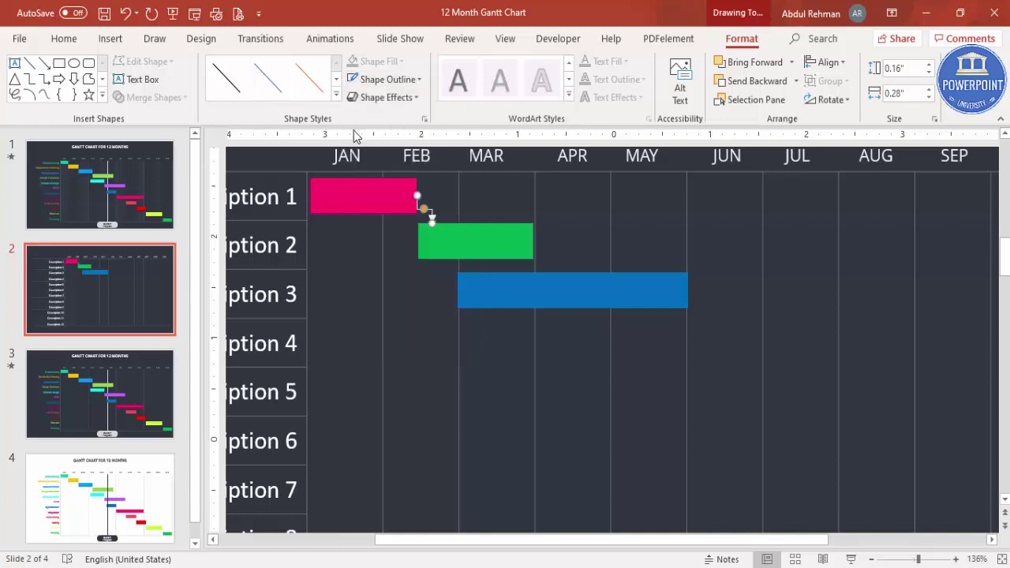
{"action": "left_click", "coordinate": [432, 202]}
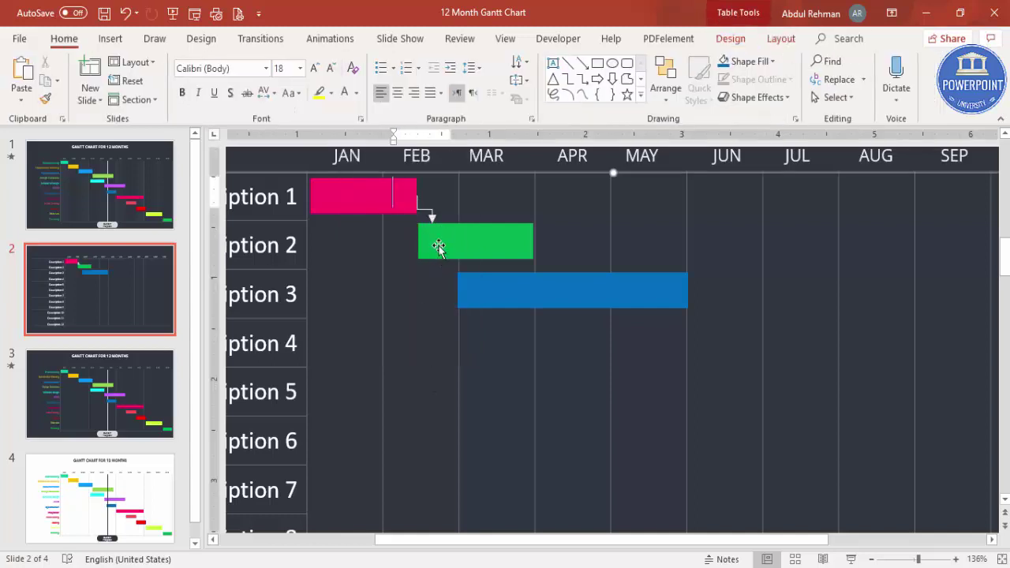
Attach the connector from the pink bar's bottom to the green bar's left edge.
{"action": "left_click", "coordinate": [424, 210]}
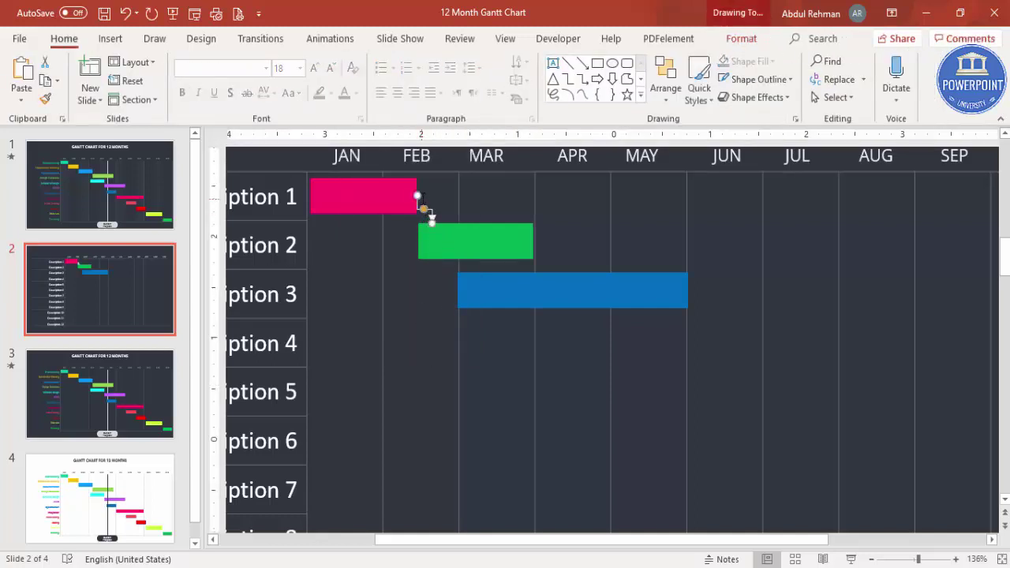
{"action": "left_click_drag", "start_coordinate": [394, 207], "coordinate": [364, 214]}
{"action": "left_click_drag", "start_coordinate": [429, 223], "coordinate": [415, 238]}
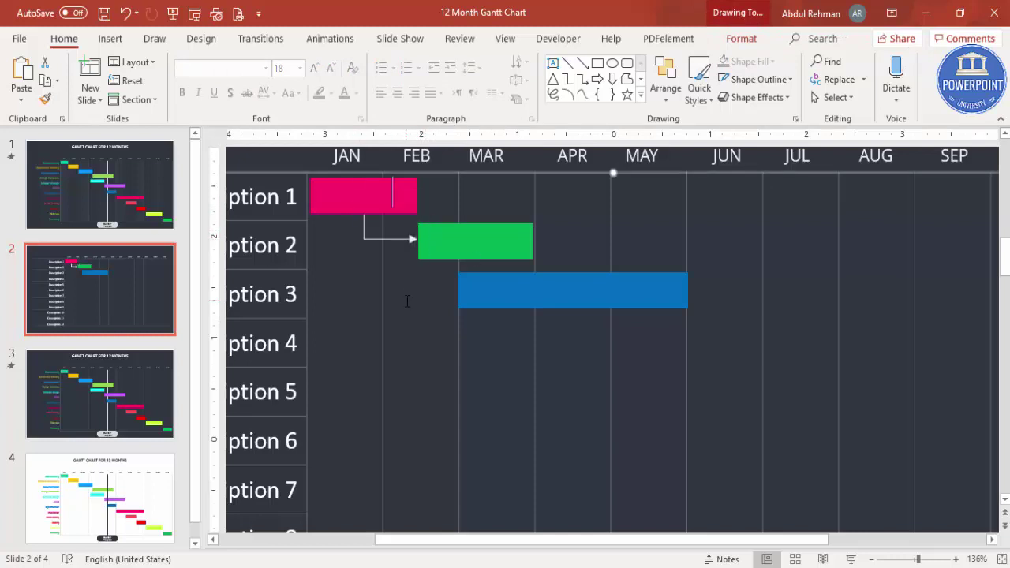
{"action": "left_click", "coordinate": [413, 308]}
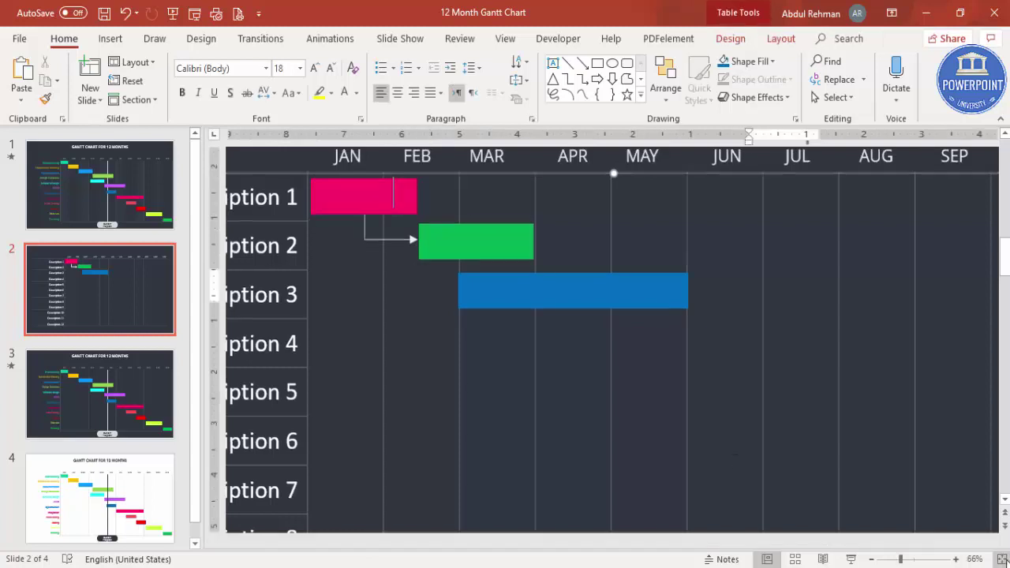
{"action": "left_click", "coordinate": [1002, 559]}
Copy the blue bar into the Description 4 row and shorten it to span JUN.
{"action": "left_click", "coordinate": [578, 273]}
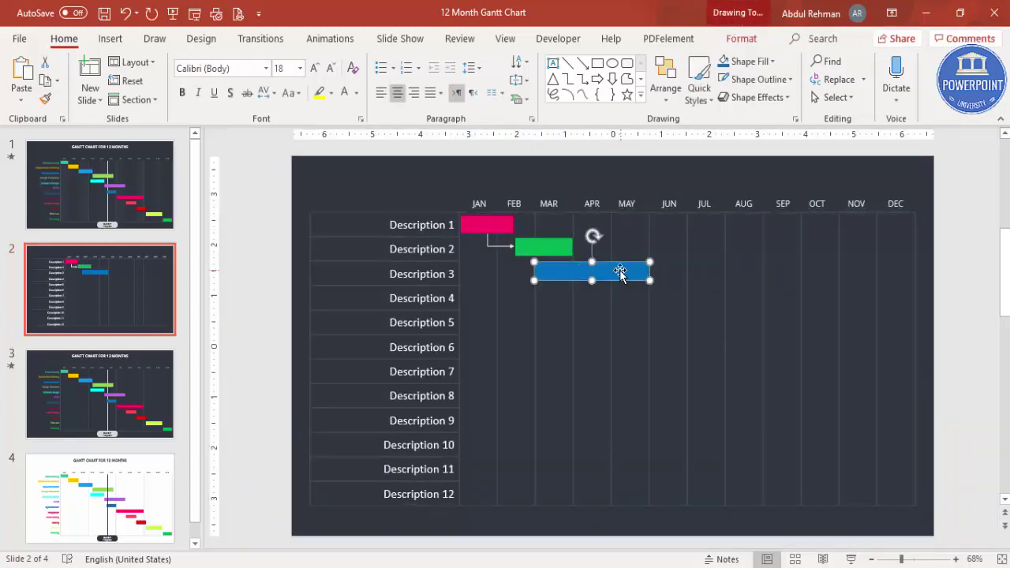
{"action": "left_click_drag", "start_coordinate": [604, 275], "coordinate": [623, 294]}
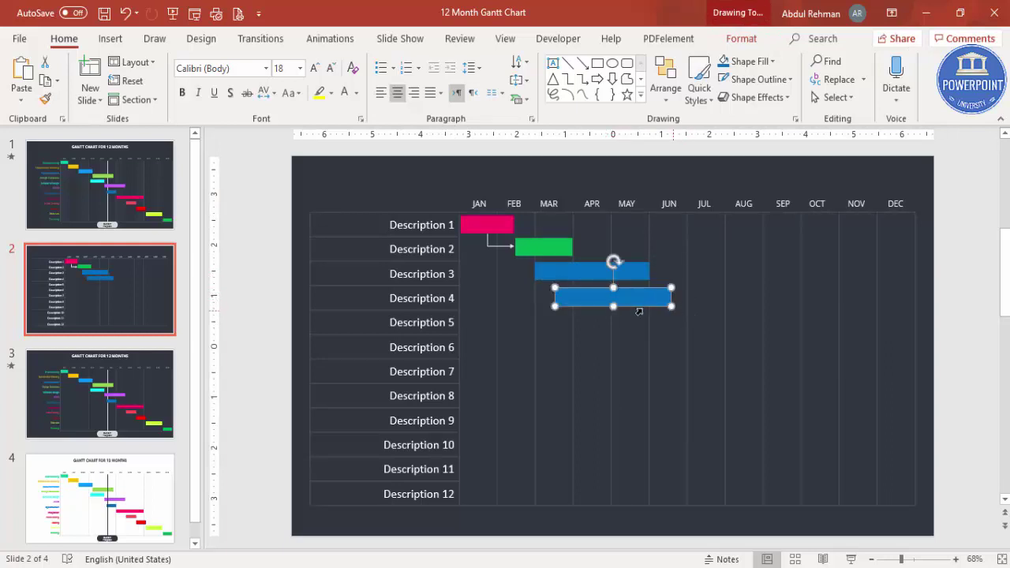
{"action": "left_click_drag", "start_coordinate": [554, 306], "coordinate": [688, 305]}
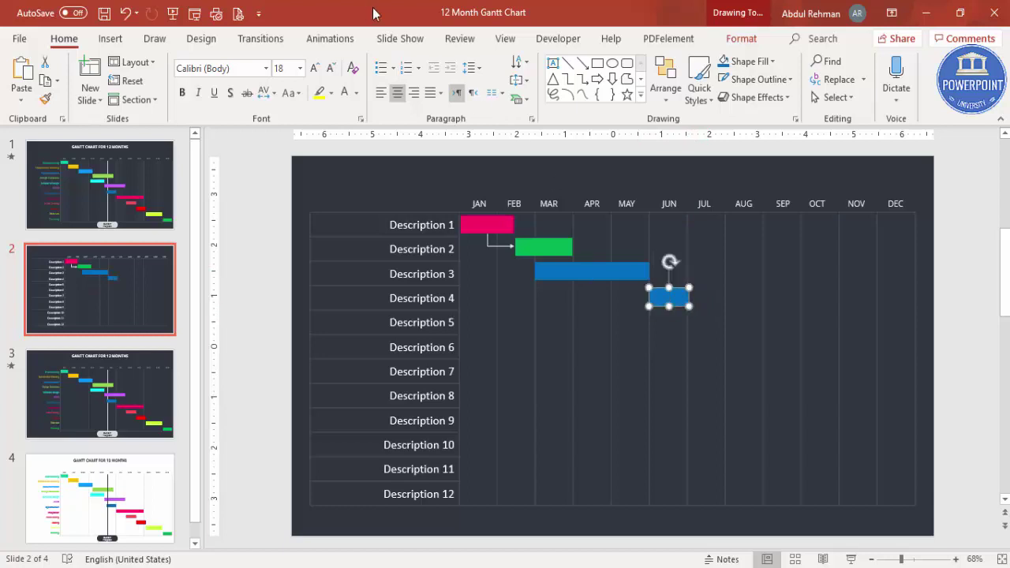
Fill the Description 4 bar red and copy it toward the next row.
{"action": "left_click", "coordinate": [758, 42]}
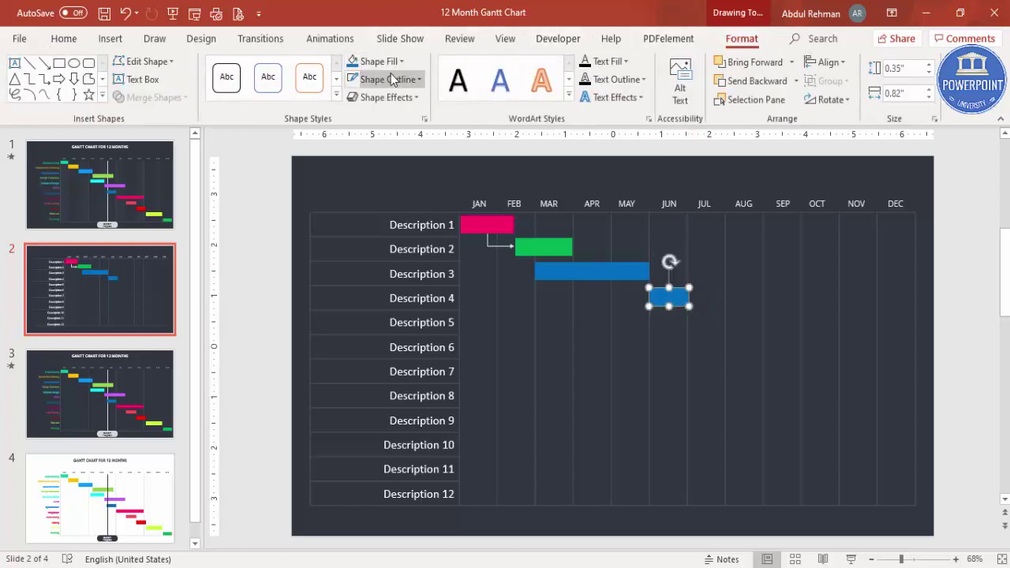
{"action": "left_click", "coordinate": [387, 63]}
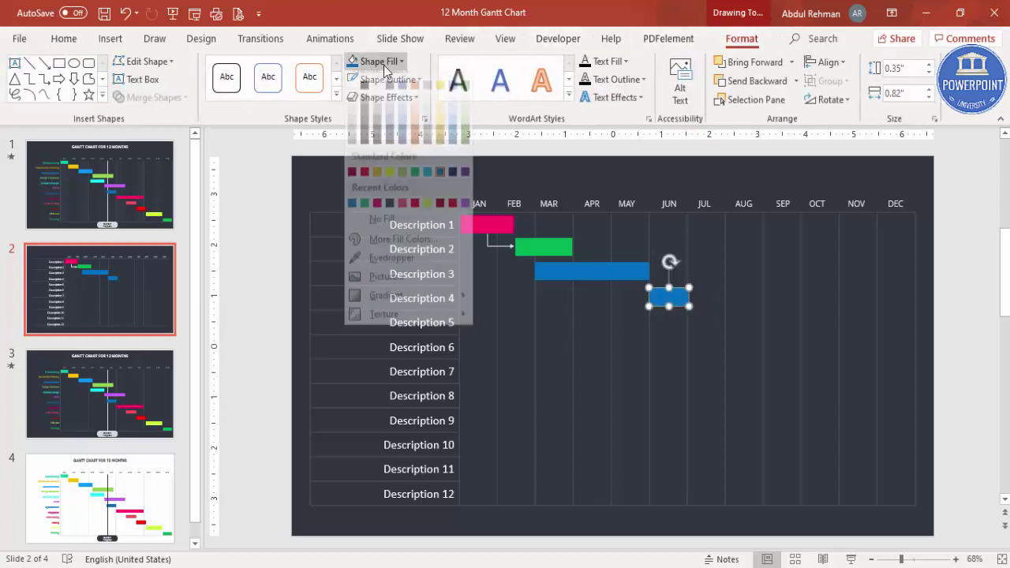
{"action": "left_click", "coordinate": [403, 214]}
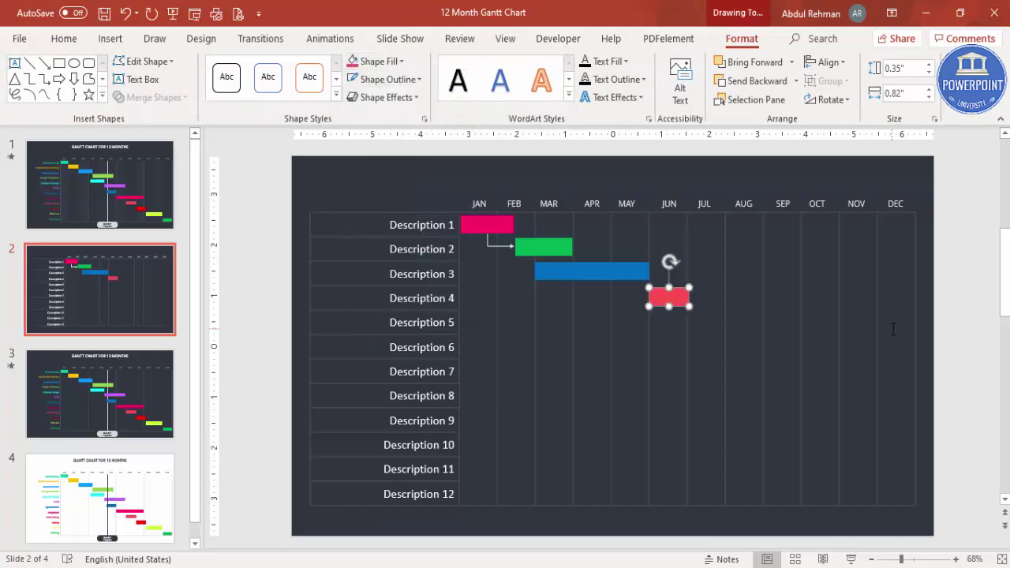
{"action": "left_click", "coordinate": [949, 335]}
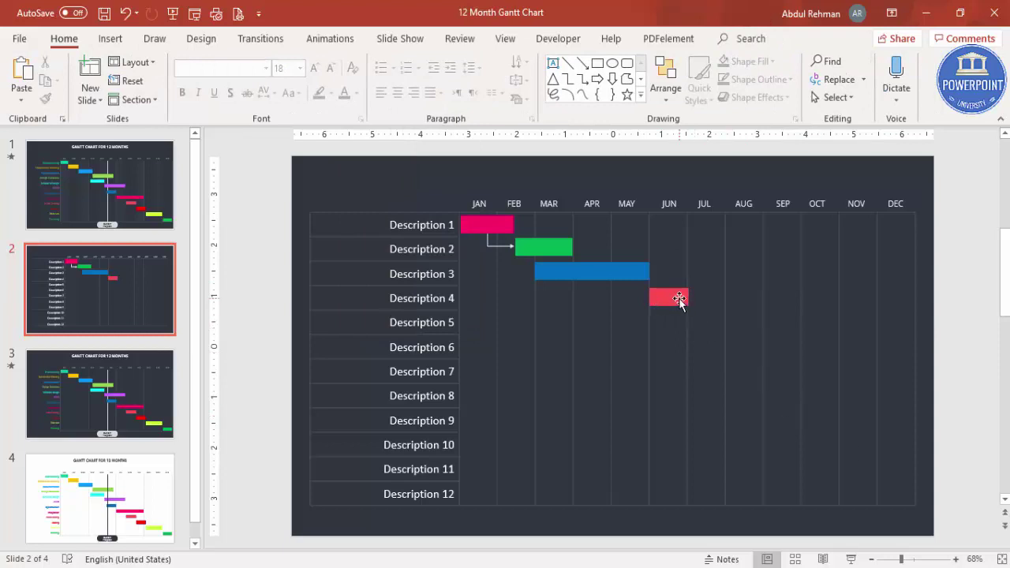
{"action": "left_click", "coordinate": [679, 297]}
{"action": "left_click_drag", "start_coordinate": [682, 295], "coordinate": [725, 342]}
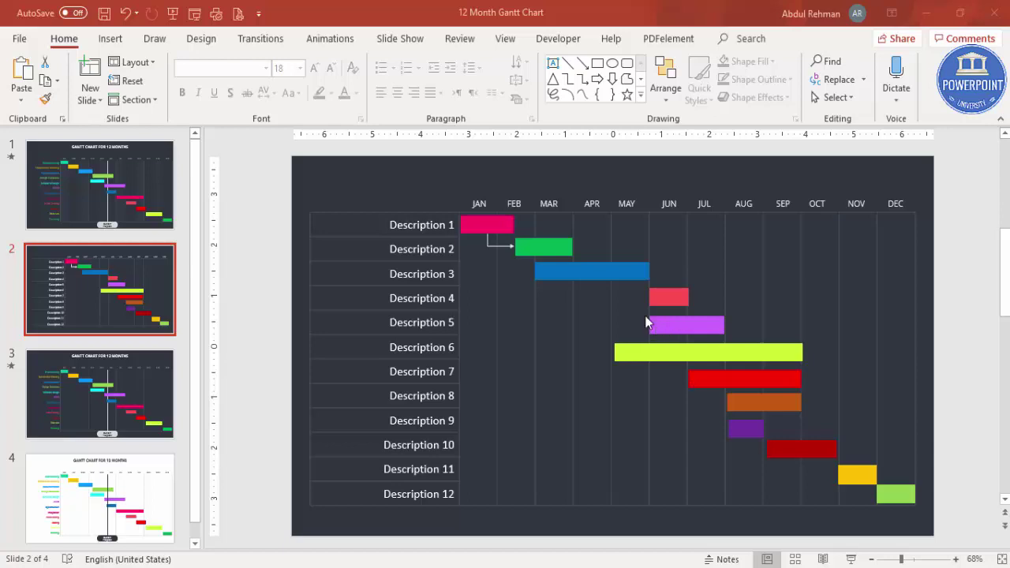
Add a text box across the top of the slide reading 'GANTT CHART'.
{"action": "left_click", "coordinate": [109, 39]}
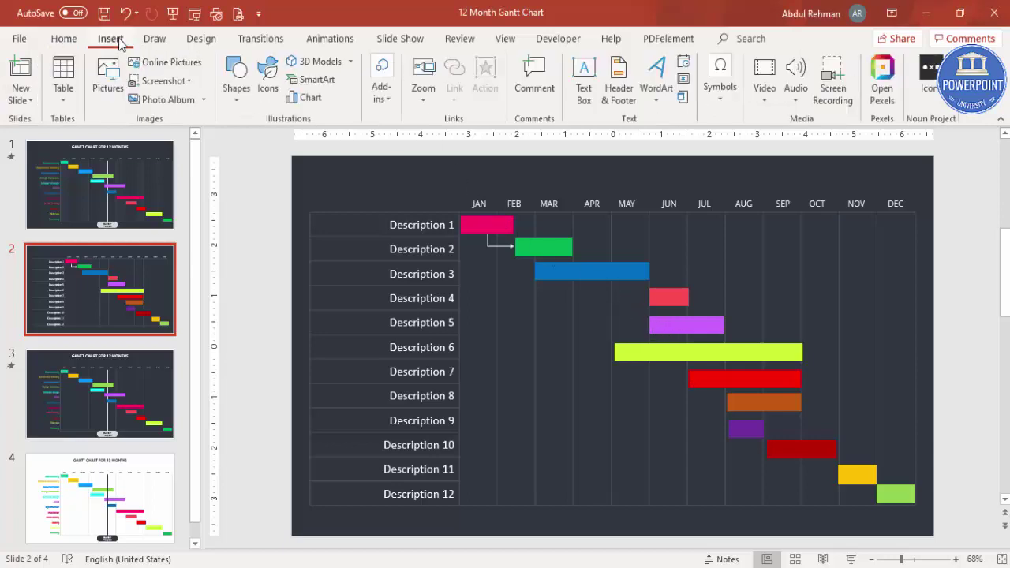
{"action": "left_click", "coordinate": [584, 83]}
{"action": "left_click_drag", "start_coordinate": [499, 164], "coordinate": [797, 184]}
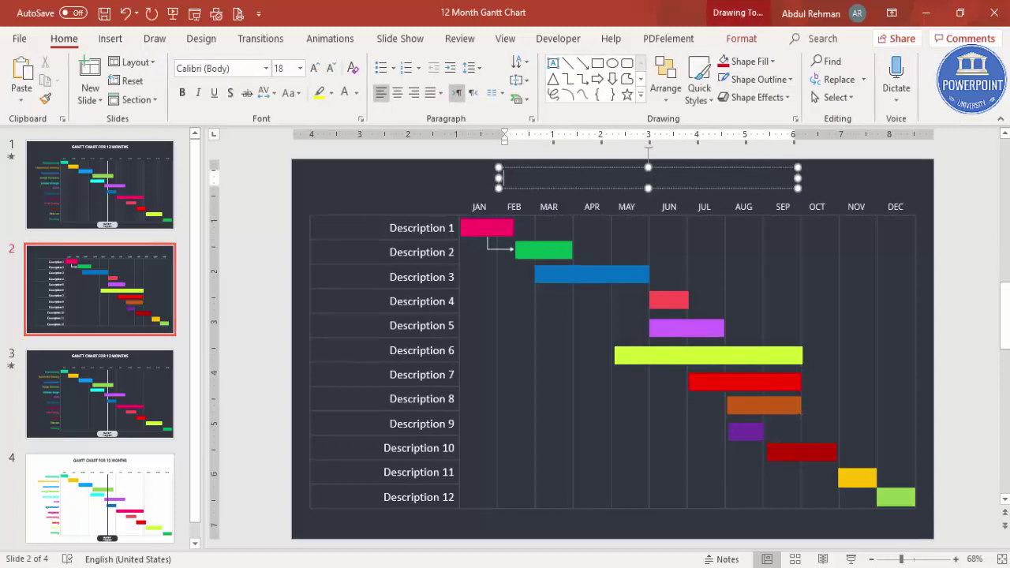
{"action": "type", "text": "GANTT ChART TITLE"}
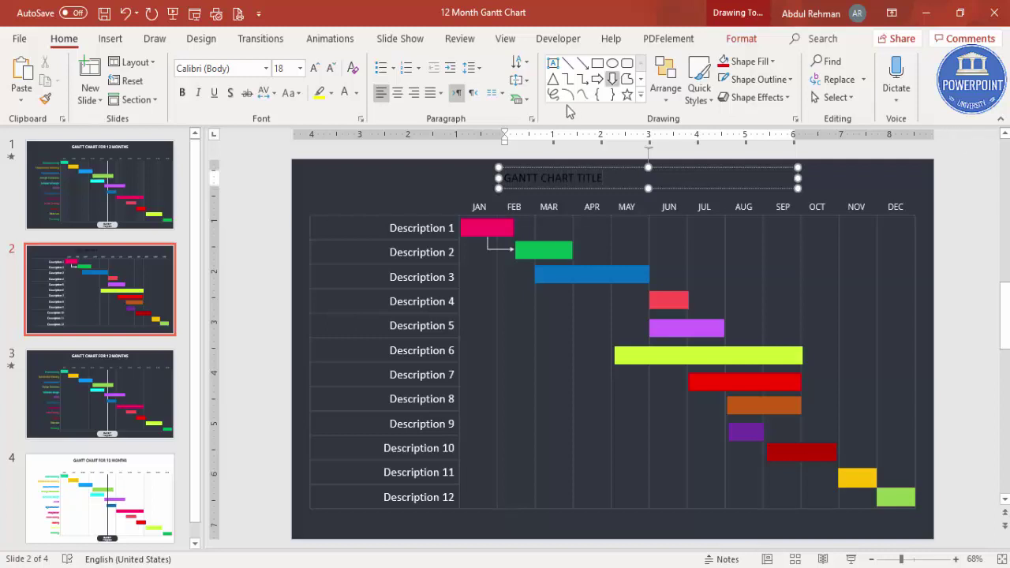
Format the title as centred, white, bold Open Sans.
{"action": "left_click", "coordinate": [577, 167]}
{"action": "left_click", "coordinate": [396, 93]}
{"action": "left_click", "coordinate": [356, 94]}
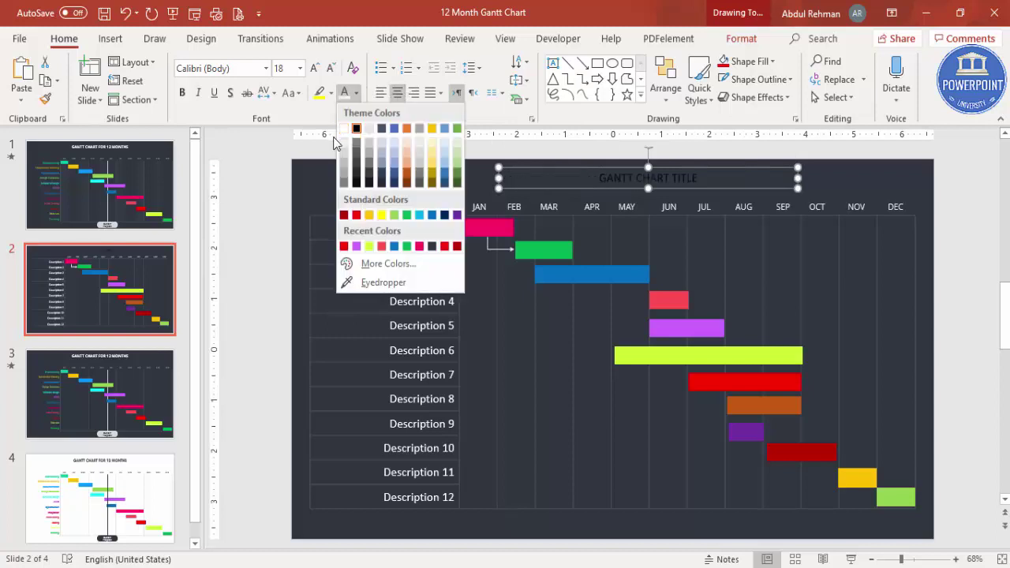
{"action": "left_click", "coordinate": [346, 128]}
{"action": "left_click", "coordinate": [239, 69]}
{"action": "type", "text": "Open Sans"}
{"action": "key", "text": "Return"}
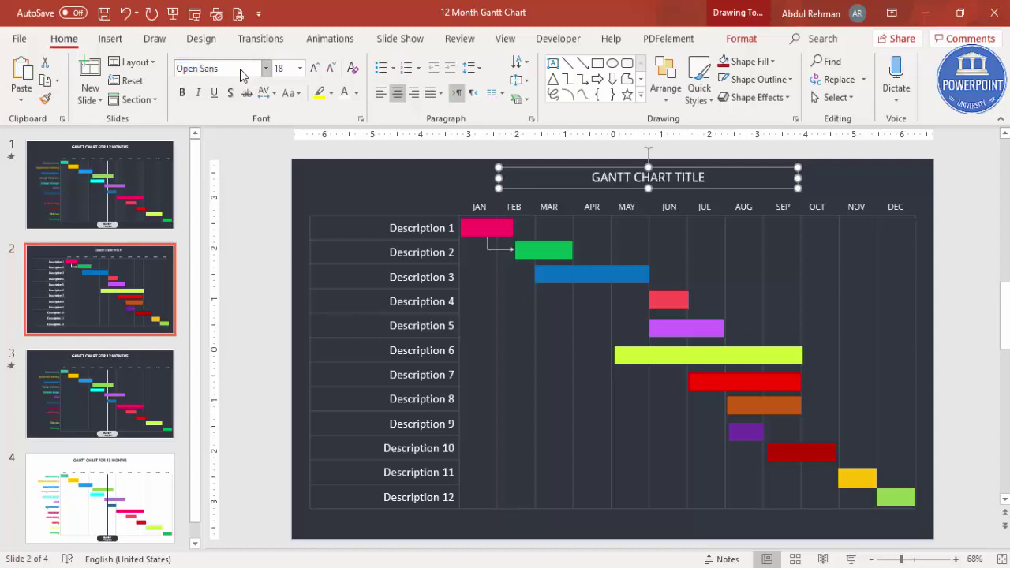
{"action": "left_click", "coordinate": [181, 92]}
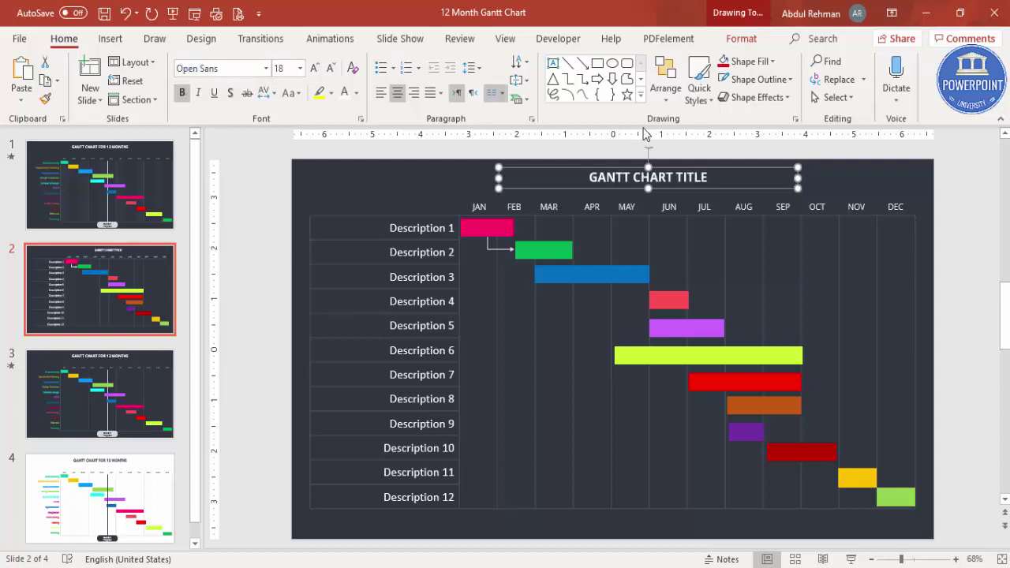
{"action": "left_click", "coordinate": [943, 223]}
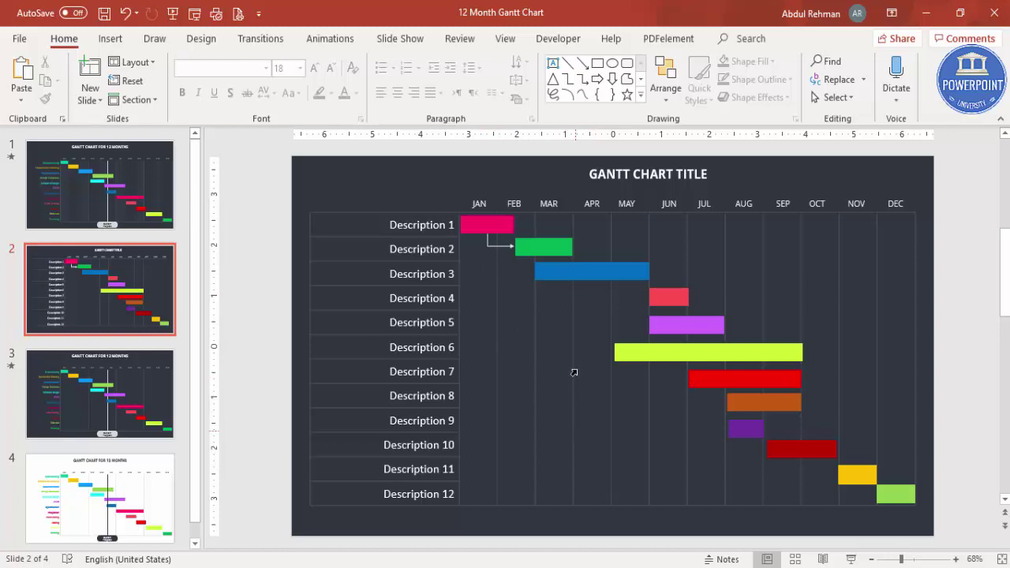
Give the JAN column cells a solid white fill at 98% transparency.
{"action": "left_click", "coordinate": [489, 292]}
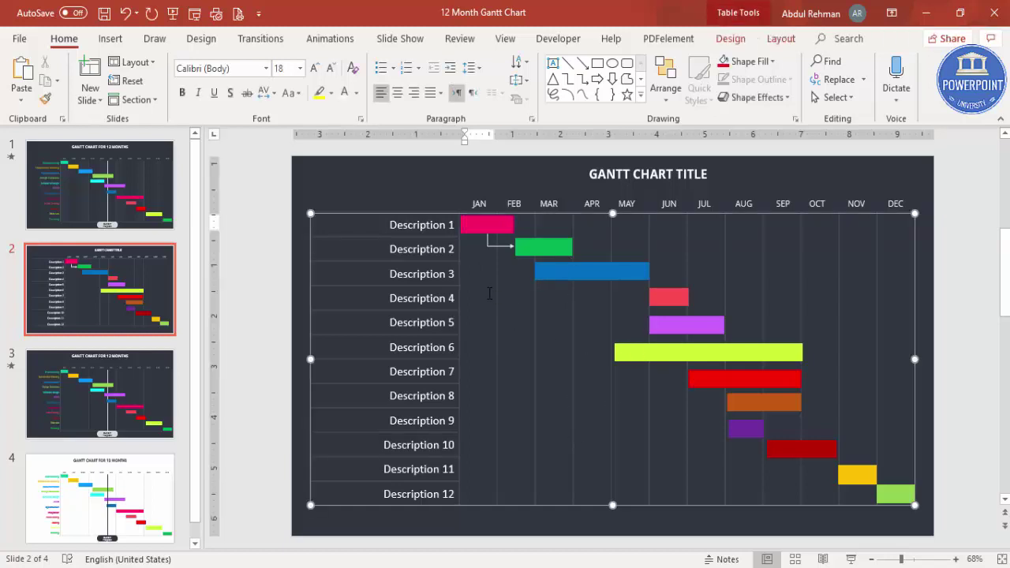
{"action": "right_click", "coordinate": [489, 293]}
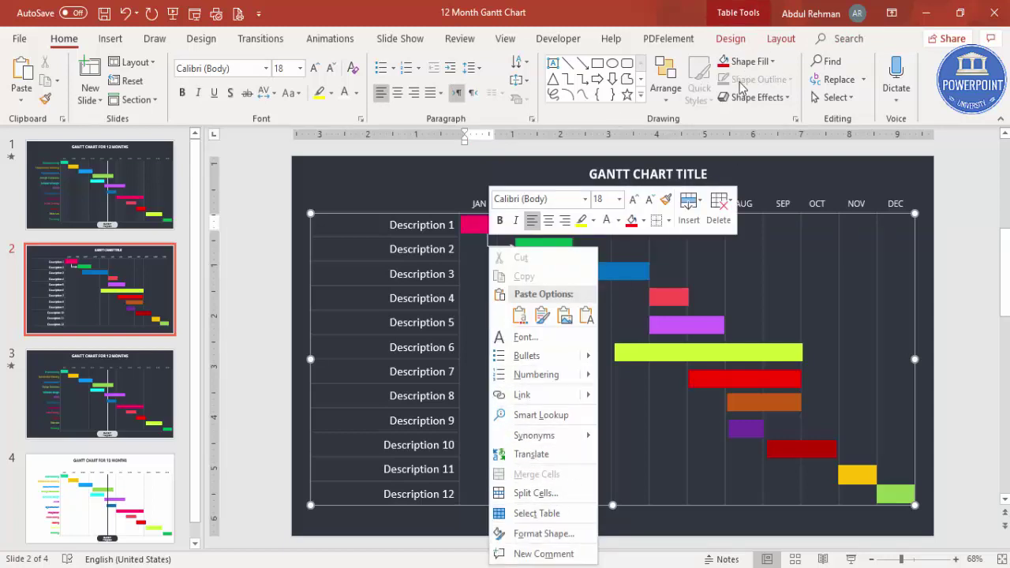
{"action": "left_click", "coordinate": [540, 533]}
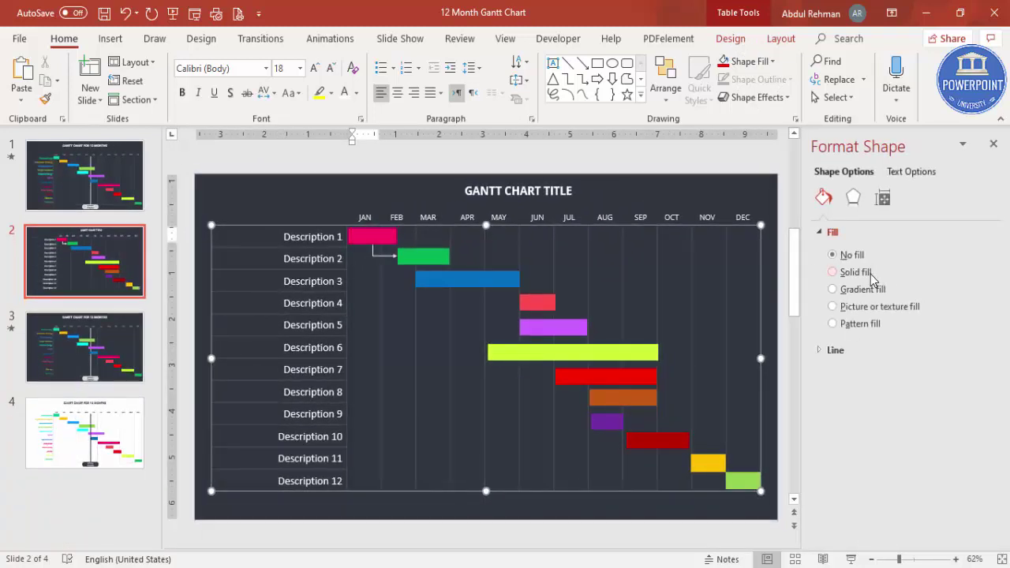
{"action": "left_click", "coordinate": [871, 275]}
{"action": "left_click", "coordinate": [969, 352]}
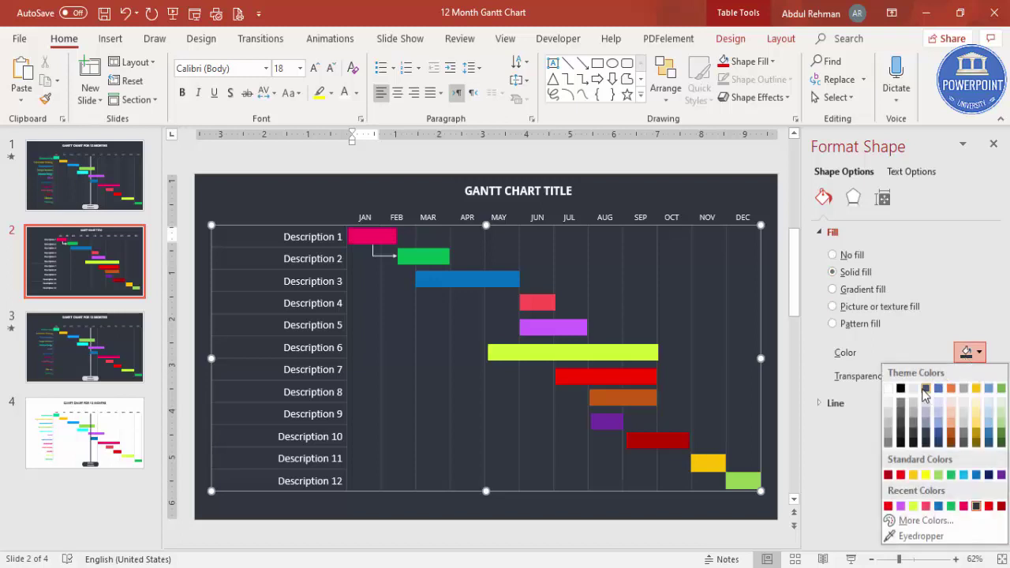
{"action": "left_click", "coordinate": [890, 387]}
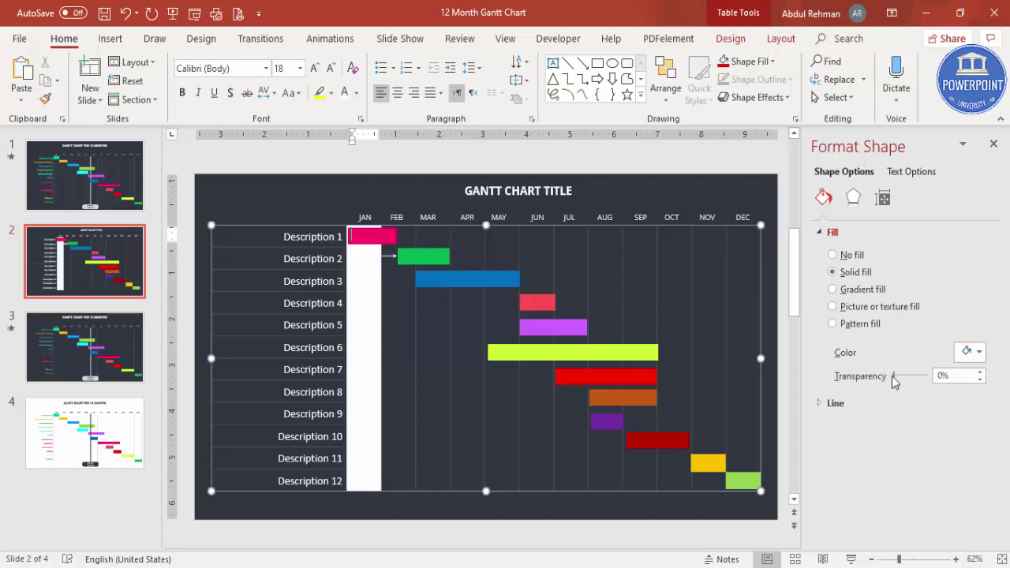
{"action": "double_click", "coordinate": [956, 375]}
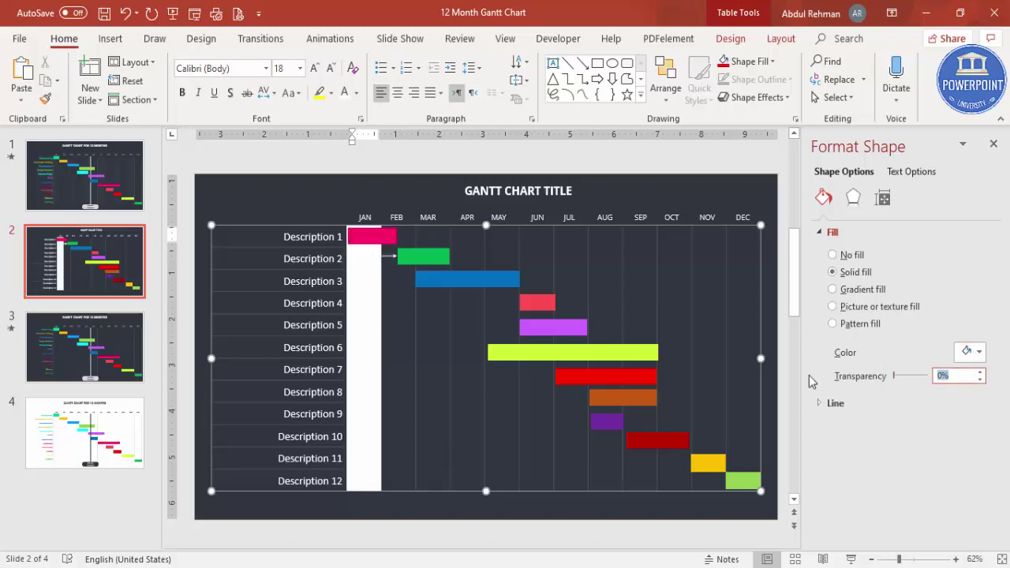
{"action": "type", "text": "98"}
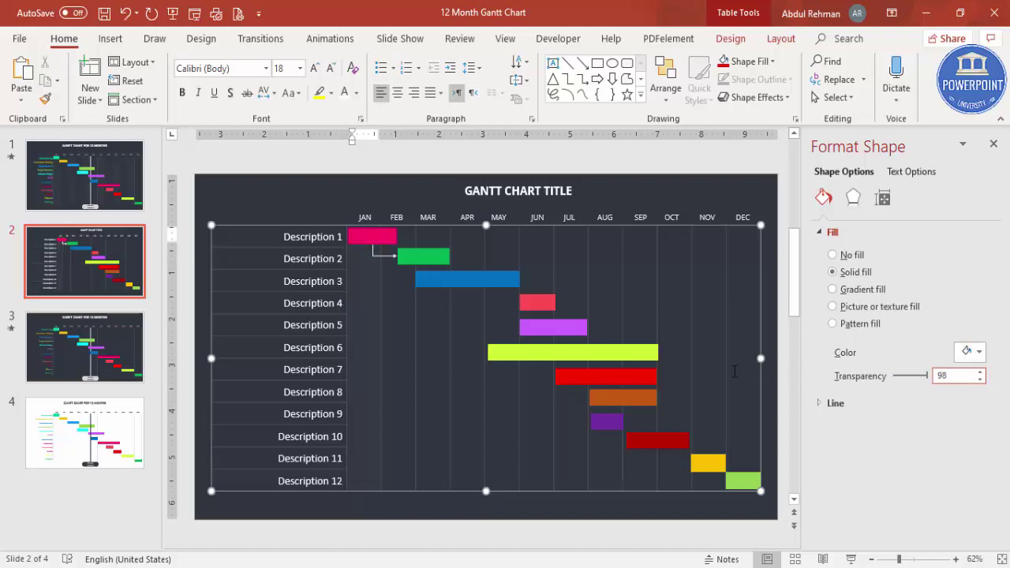
{"action": "left_click", "coordinate": [438, 234]}
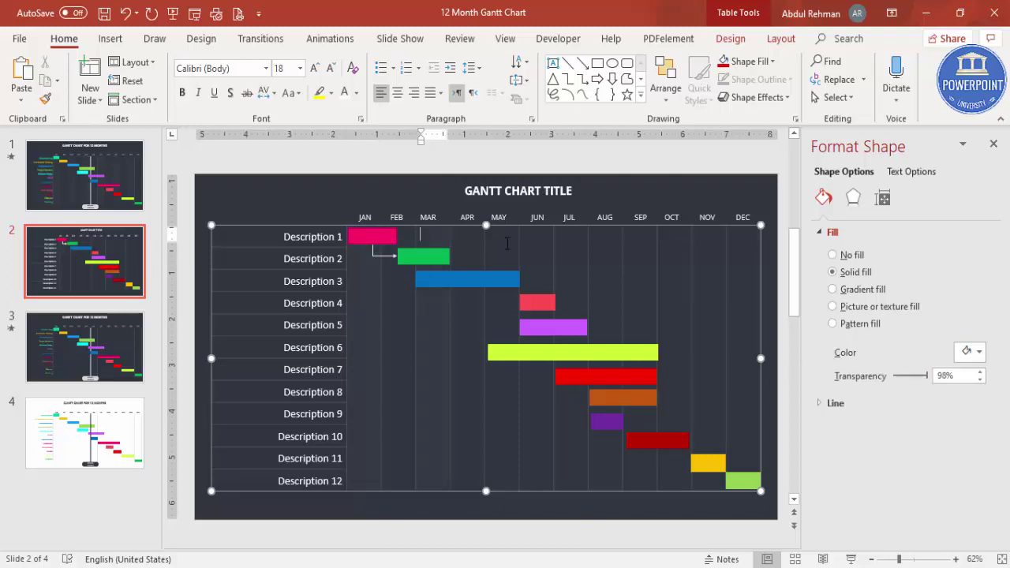
{"action": "left_click", "coordinate": [639, 240]}
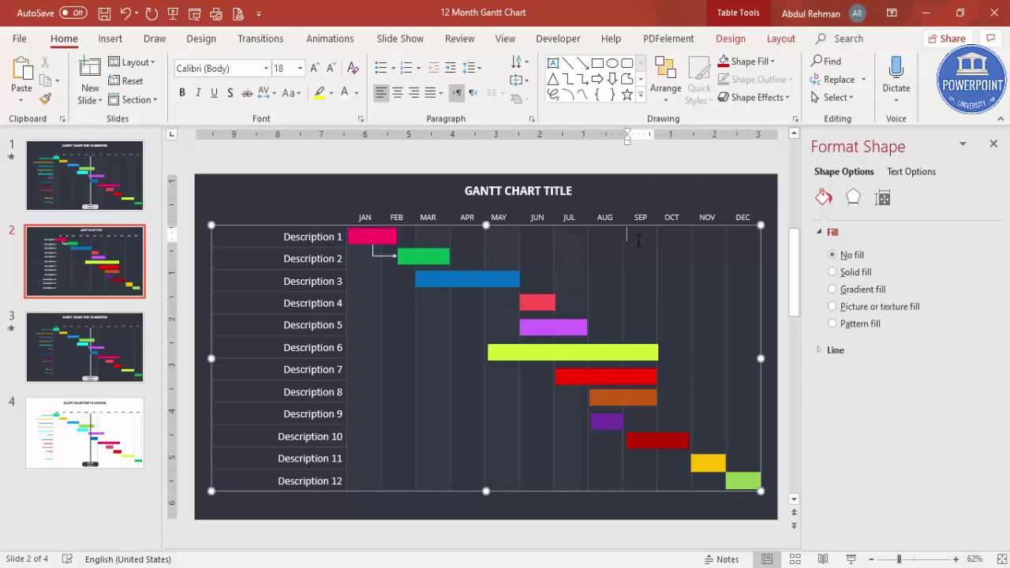
{"action": "left_click", "coordinate": [692, 175]}
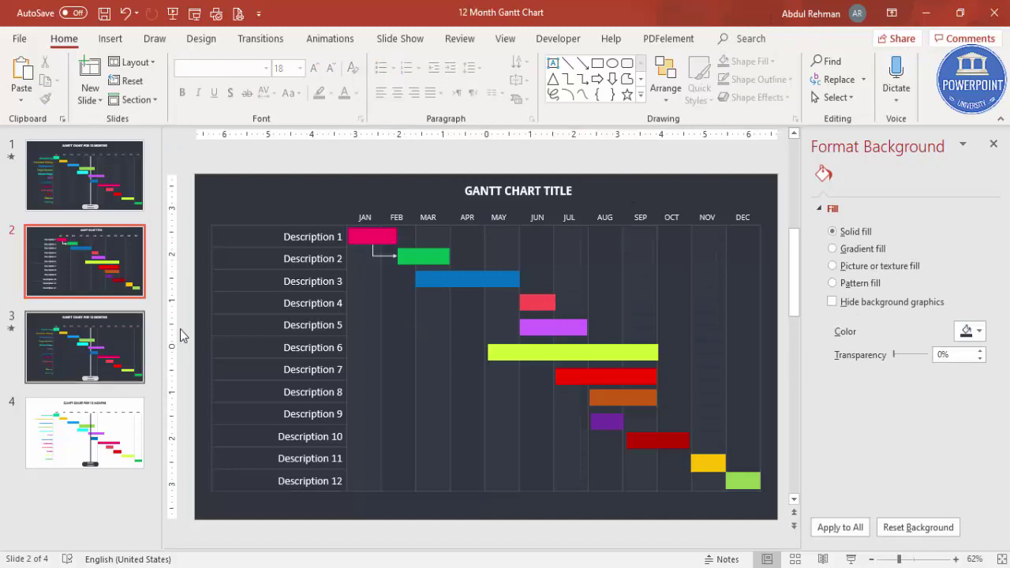